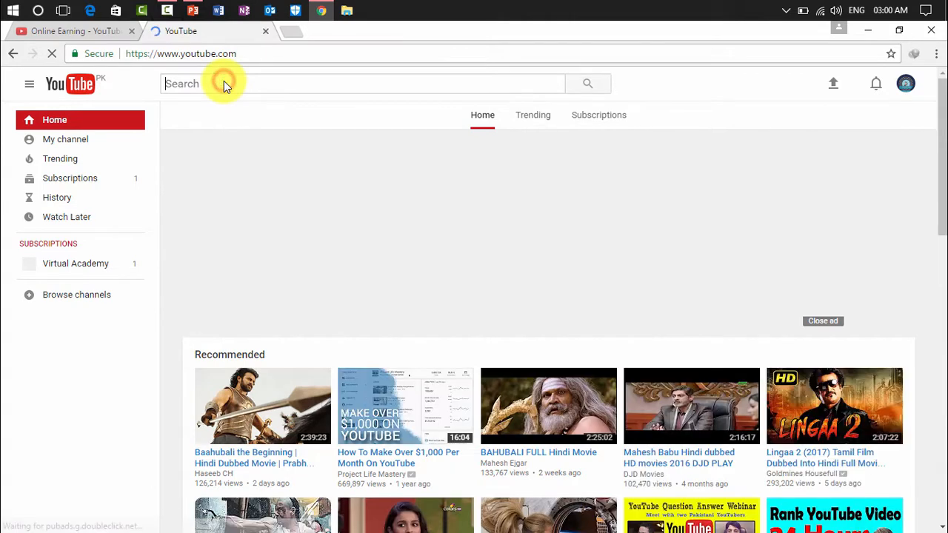
Search YouTube for "virtual academy" and open the Virtual Academy channel from the results
{"action": "type", "text": "virtual"}
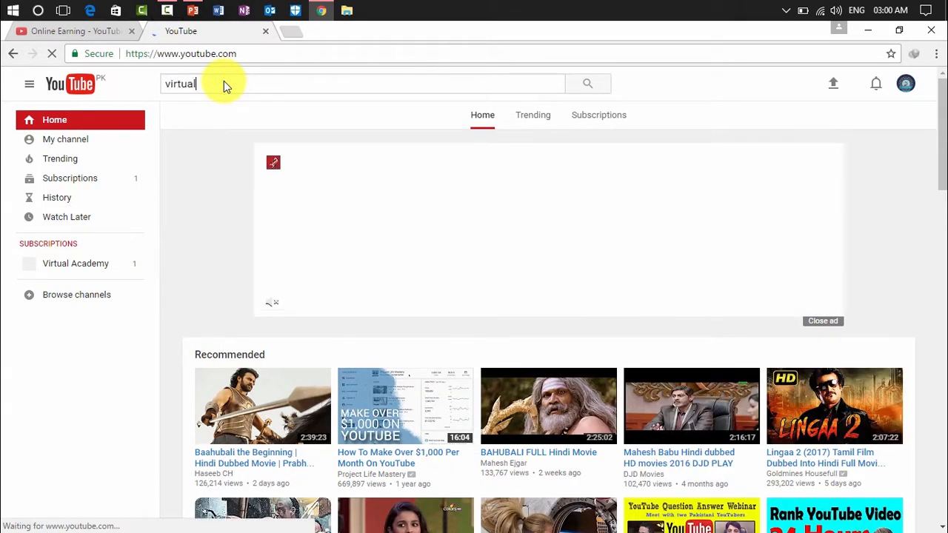
{"action": "type", "text": " acad"}
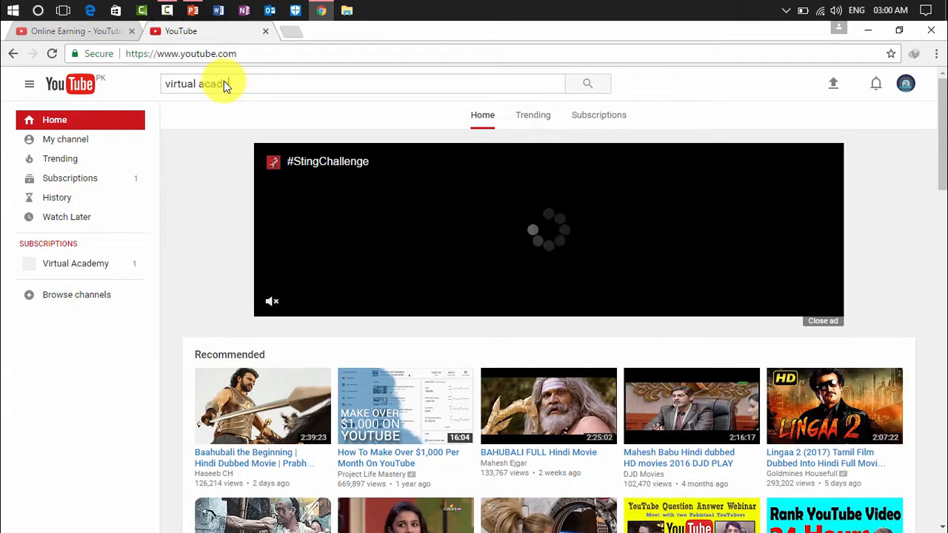
{"action": "type", "text": "emy"}
{"action": "key", "text": "Return"}
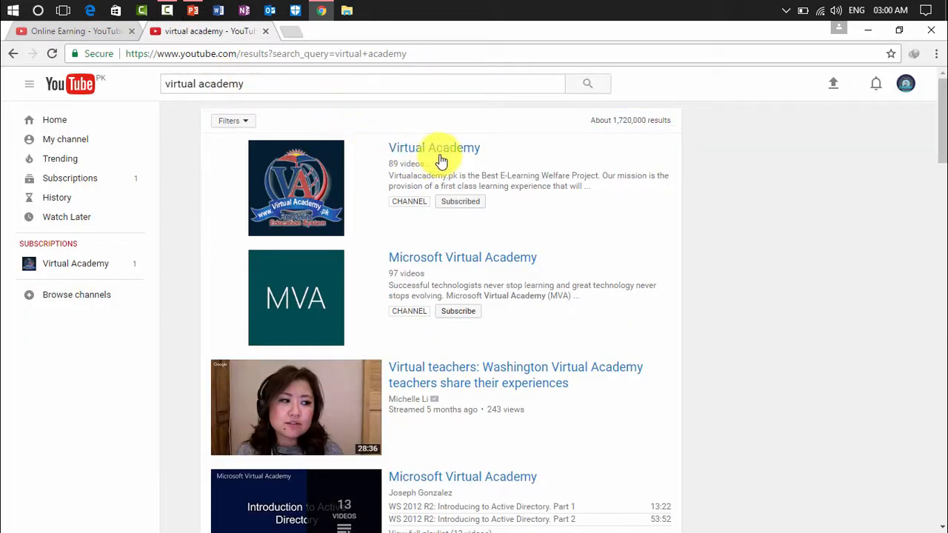
{"action": "left_click", "coordinate": [439, 151]}
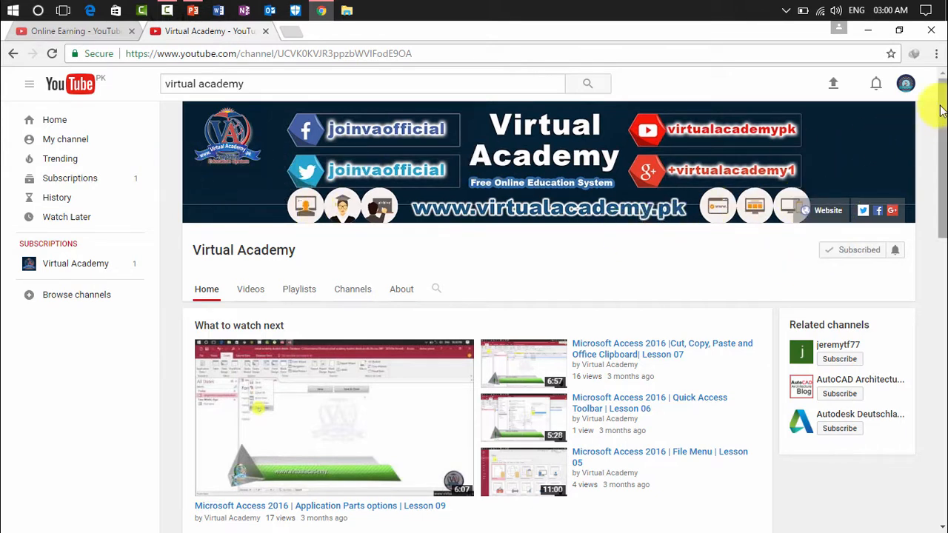
{"action": "left_click", "coordinate": [907, 85]}
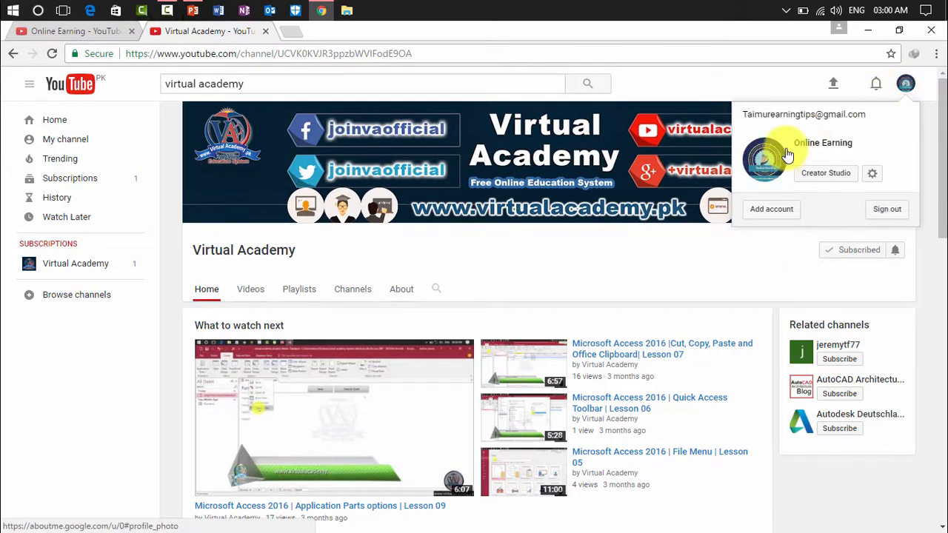
{"action": "left_click", "coordinate": [778, 74]}
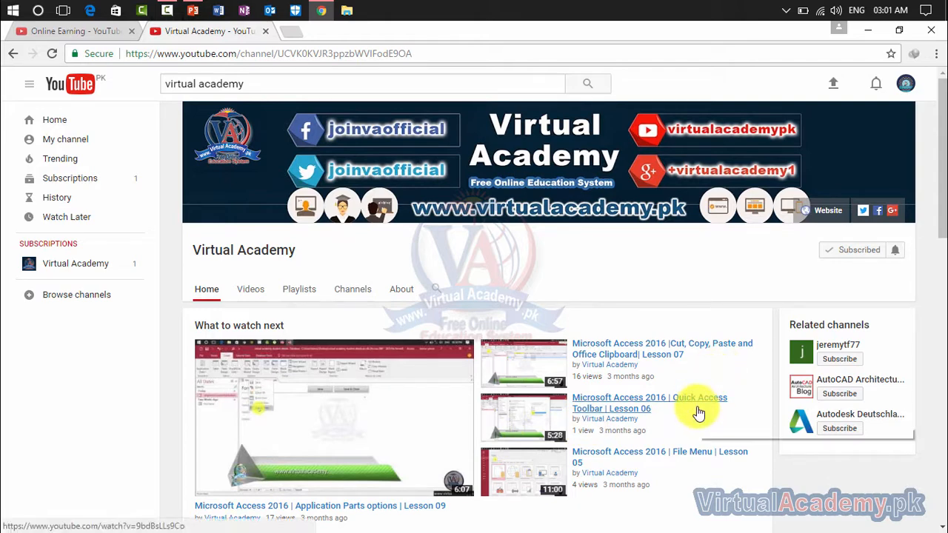
Examine the Virtual Academy channel's home page, including its popular uploads and created playlists
{"action": "scroll", "coordinate": [677, 382], "scroll_direction": "down", "scroll_amount": 2}
{"action": "scroll", "coordinate": [677, 383], "scroll_direction": "up", "scroll_amount": 1}
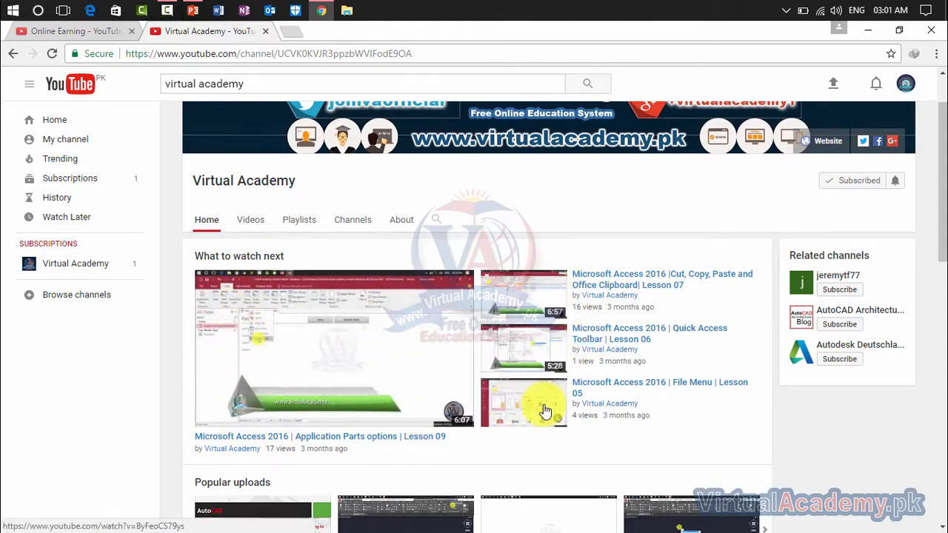
{"action": "scroll", "coordinate": [548, 403], "scroll_direction": "down", "scroll_amount": 4}
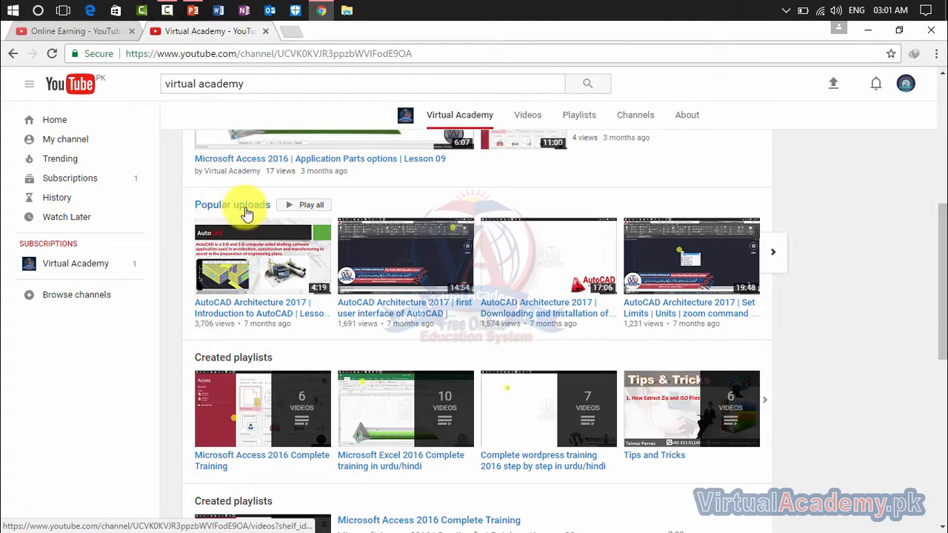
{"action": "scroll", "coordinate": [698, 275], "scroll_direction": "down", "scroll_amount": 2}
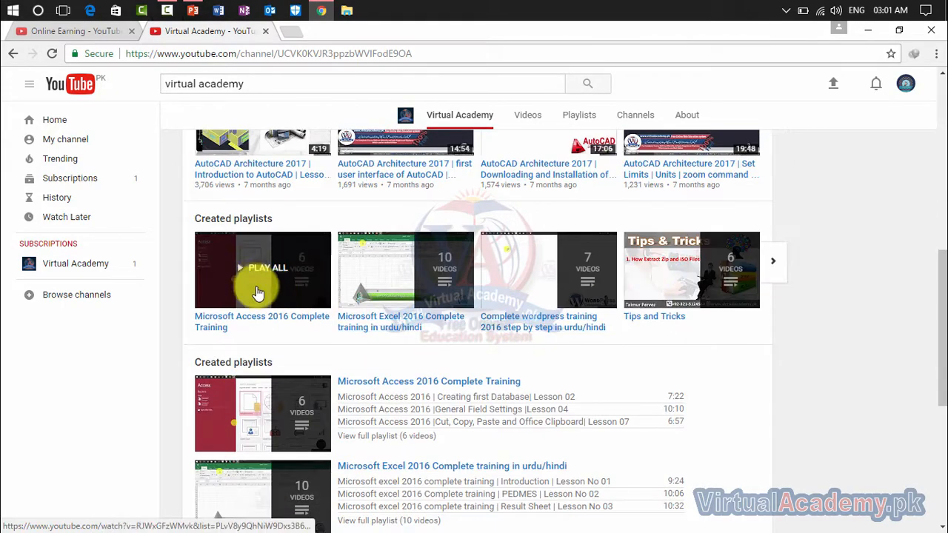
{"action": "scroll", "coordinate": [233, 402], "scroll_direction": "down", "scroll_amount": 5}
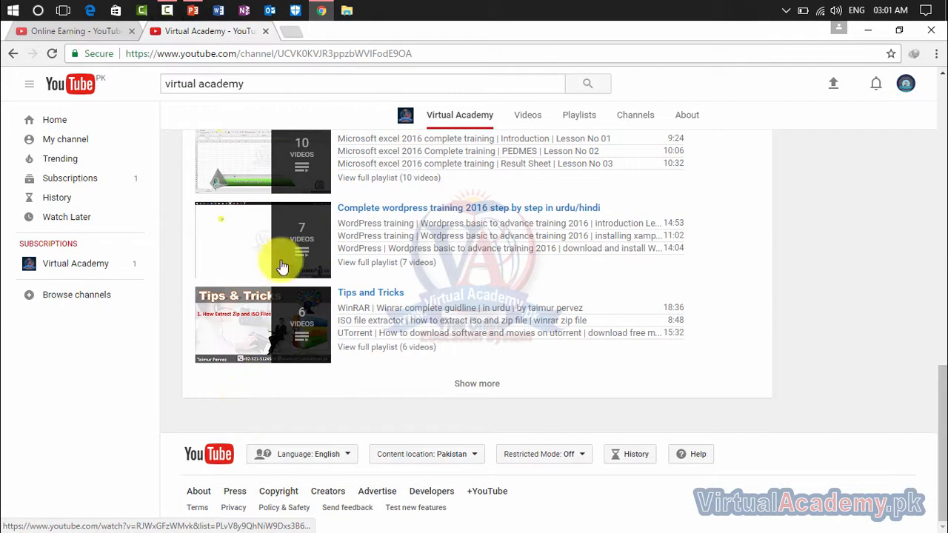
{"action": "scroll", "coordinate": [290, 396], "scroll_direction": "up", "scroll_amount": 10}
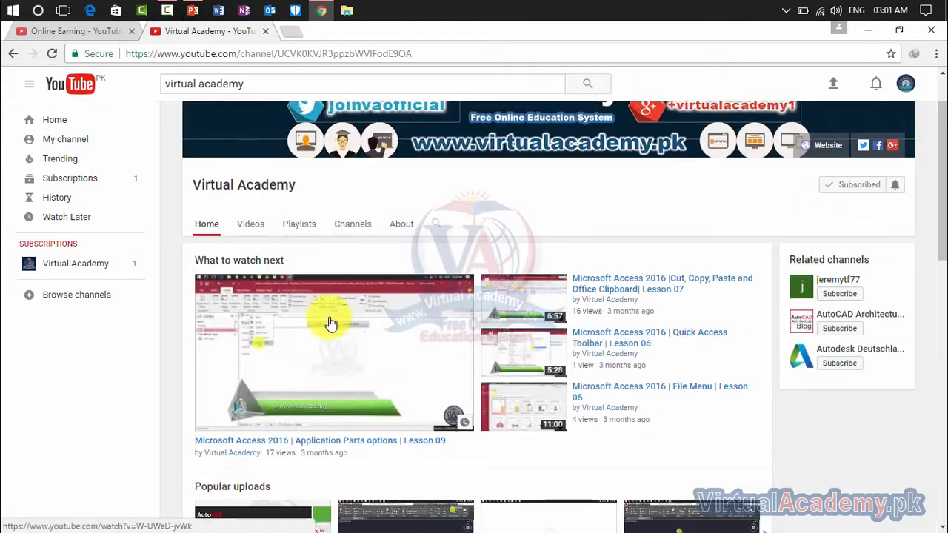
{"action": "scroll", "coordinate": [331, 324], "scroll_direction": "down", "scroll_amount": 2}
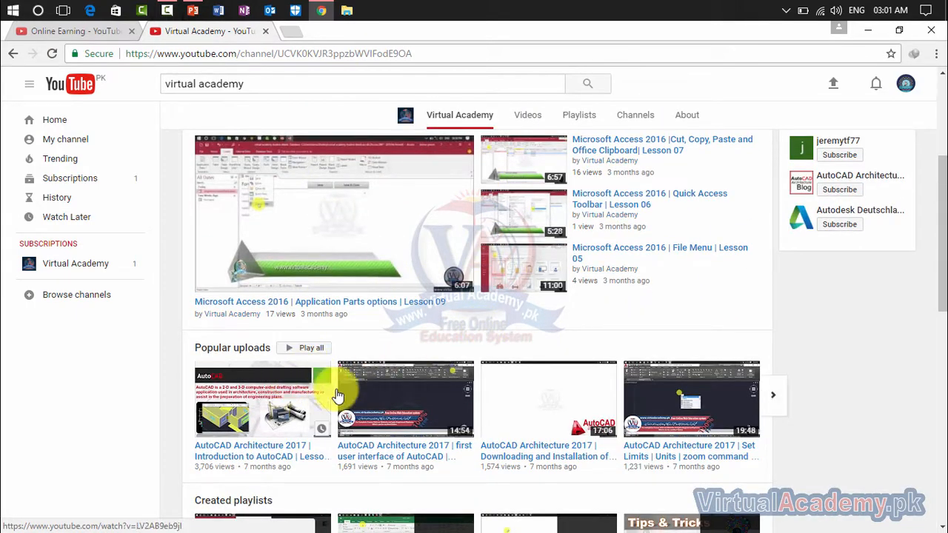
{"action": "scroll", "coordinate": [652, 392], "scroll_direction": "down", "scroll_amount": 3}
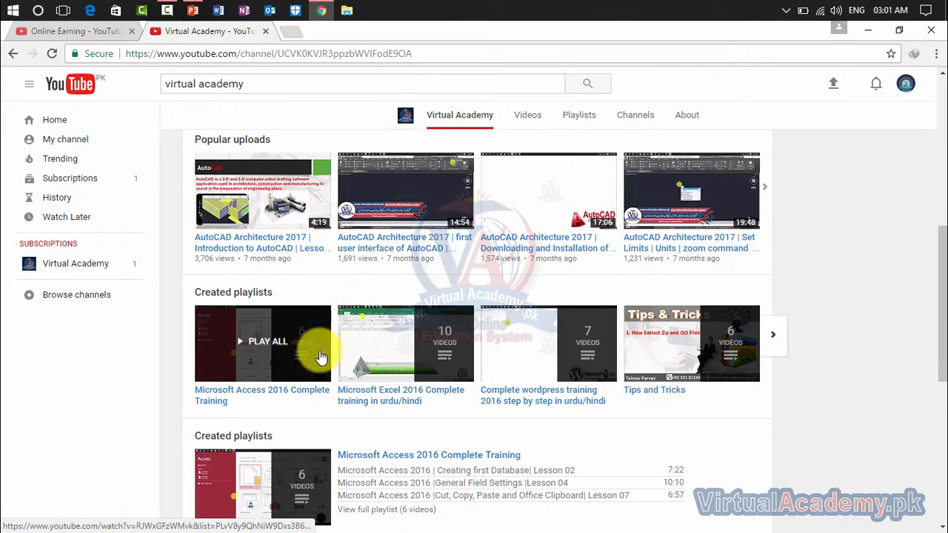
{"action": "scroll", "coordinate": [320, 358], "scroll_direction": "down", "scroll_amount": 6}
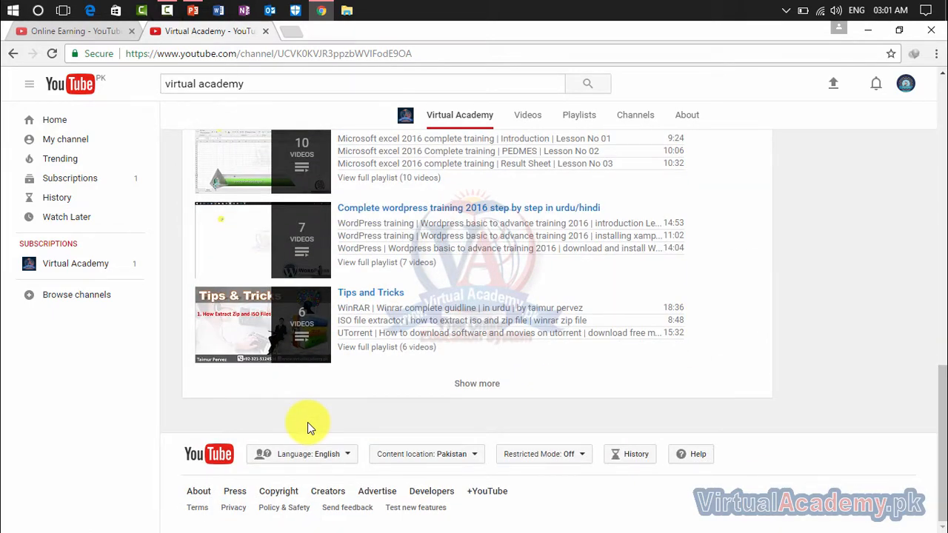
View the Virtual Academy channel's playlists and return to the channel's home page
{"action": "scroll", "coordinate": [308, 422], "scroll_direction": "up", "scroll_amount": 8}
{"action": "scroll", "coordinate": [307, 403], "scroll_direction": "up", "scroll_amount": 2}
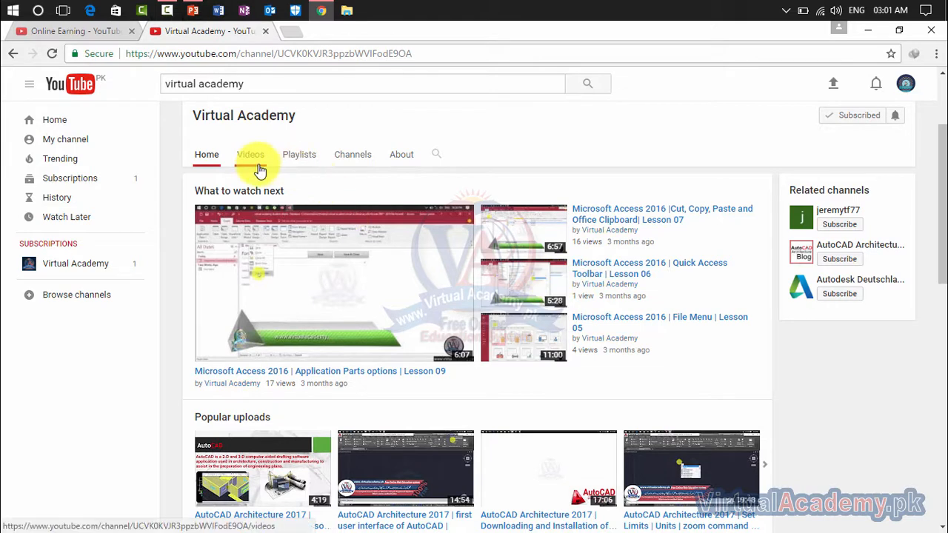
{"action": "left_click", "coordinate": [300, 165]}
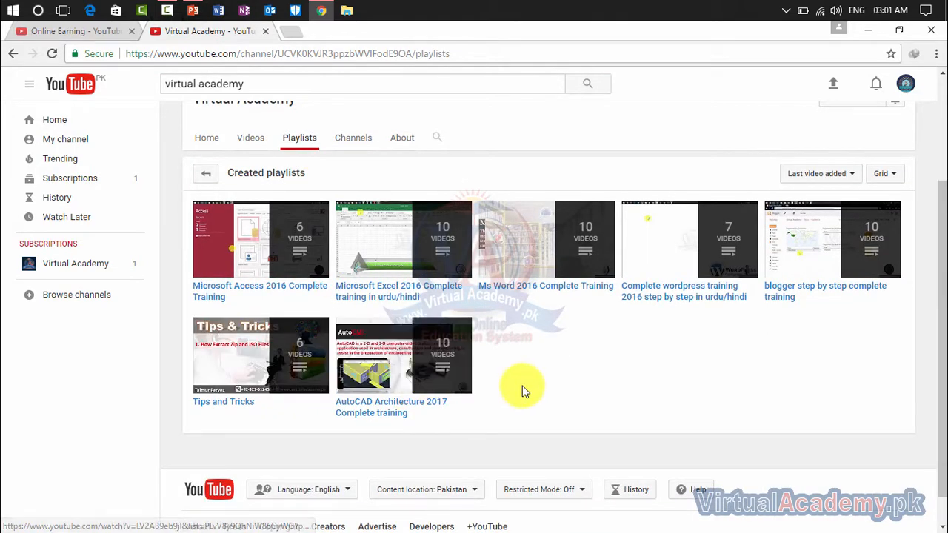
{"action": "left_click", "coordinate": [204, 137]}
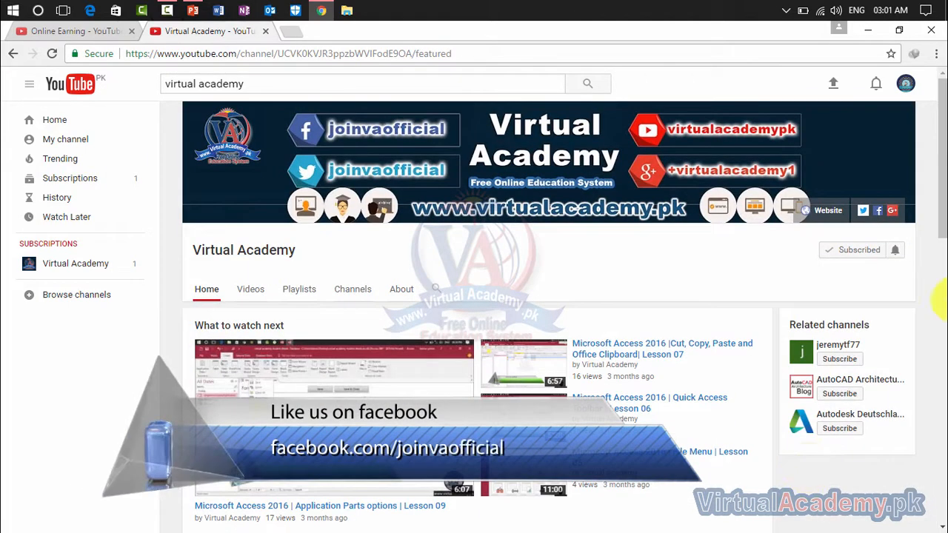
Open the Twitter profile and the Google+ page linked in the Virtual Academy channel banner
{"action": "left_click", "coordinate": [865, 213]}
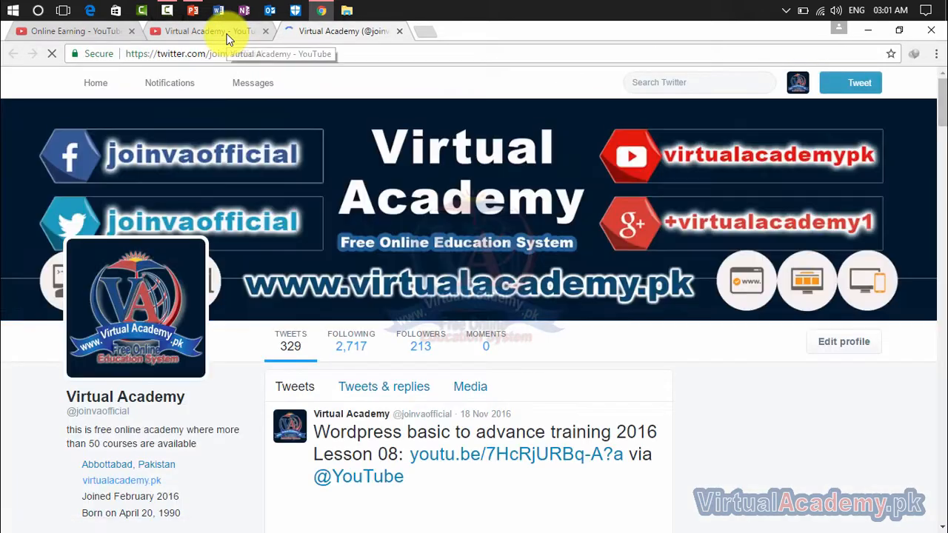
{"action": "left_click", "coordinate": [228, 37]}
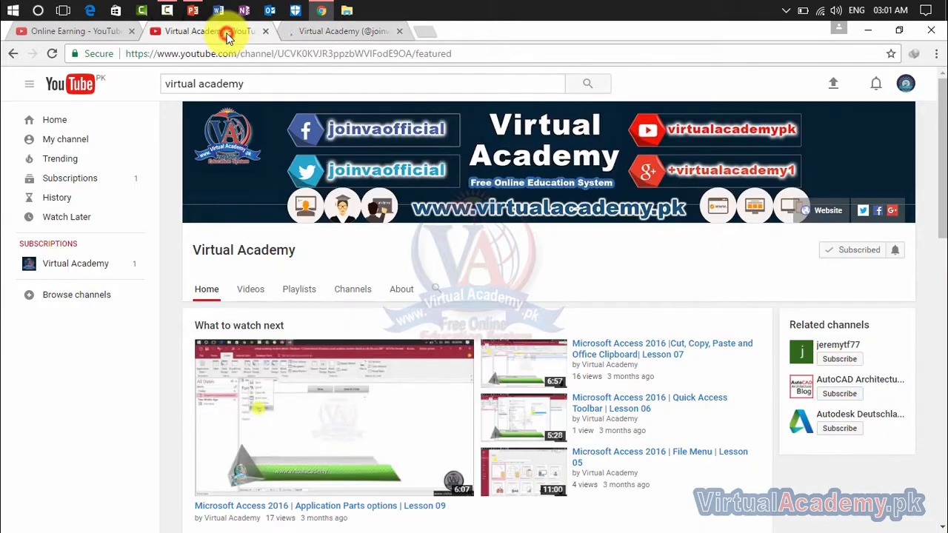
{"action": "left_click", "coordinate": [892, 215]}
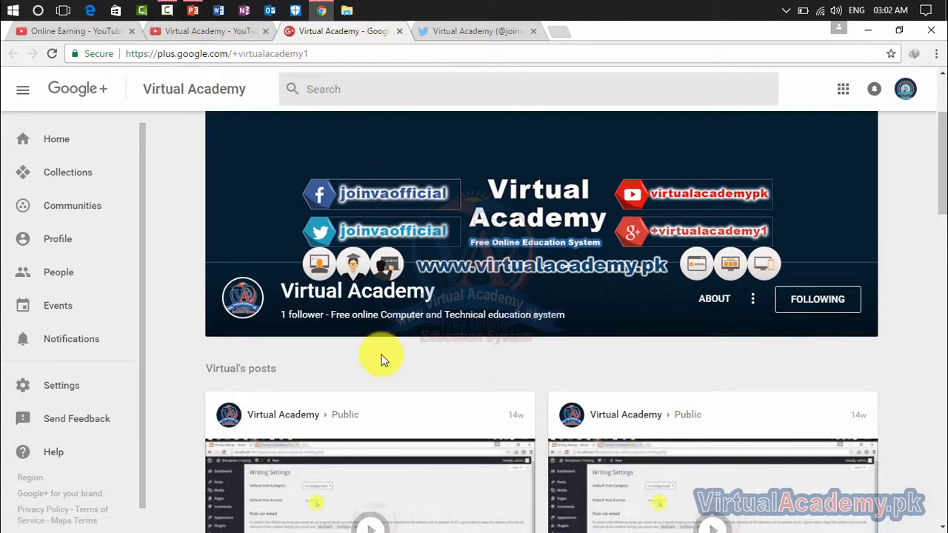
Look through the posts on Virtual Academy's Google+ page and return to its header
{"action": "scroll", "coordinate": [382, 359], "scroll_direction": "down", "scroll_amount": 5}
{"action": "scroll", "coordinate": [381, 359], "scroll_direction": "down", "scroll_amount": 10}
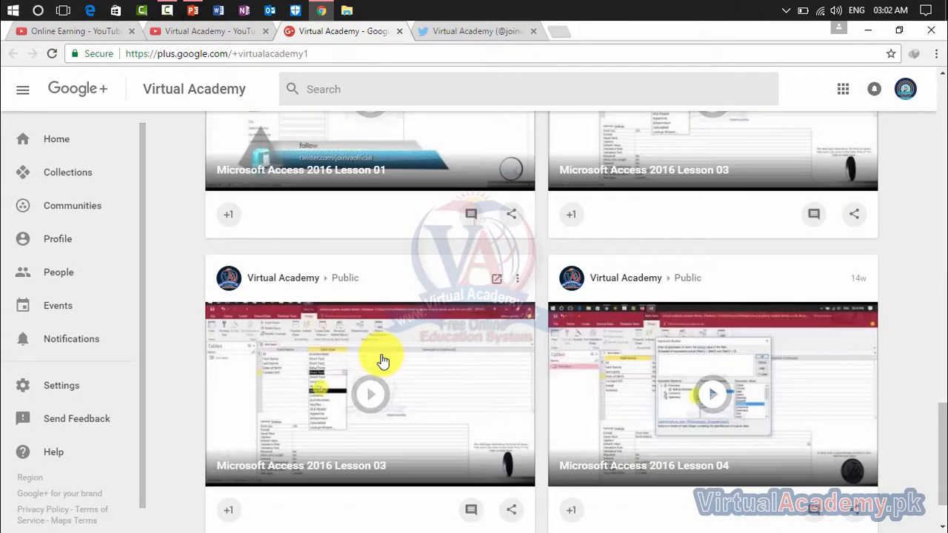
{"action": "scroll", "coordinate": [652, 397], "scroll_direction": "down", "scroll_amount": 1}
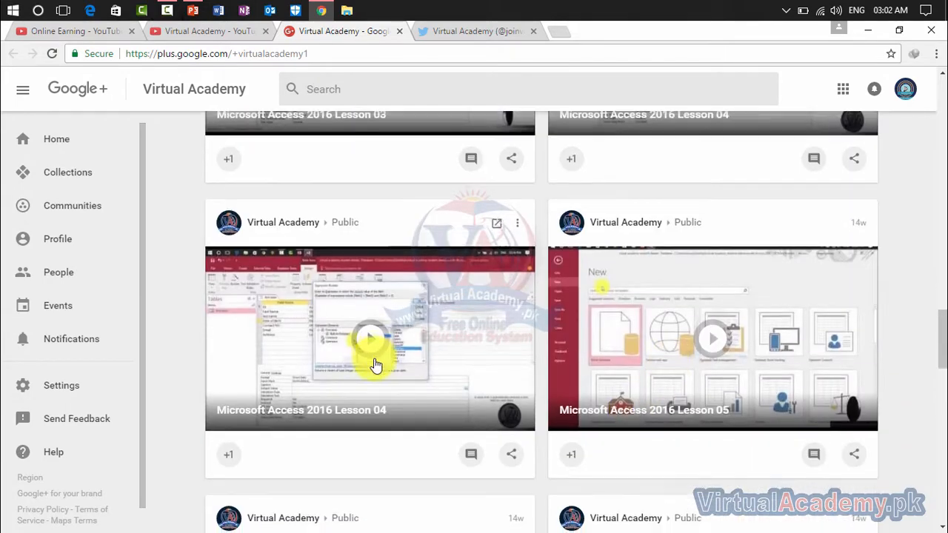
{"action": "scroll", "coordinate": [375, 364], "scroll_direction": "down", "scroll_amount": 2}
{"action": "scroll", "coordinate": [375, 359], "scroll_direction": "up", "scroll_amount": 15}
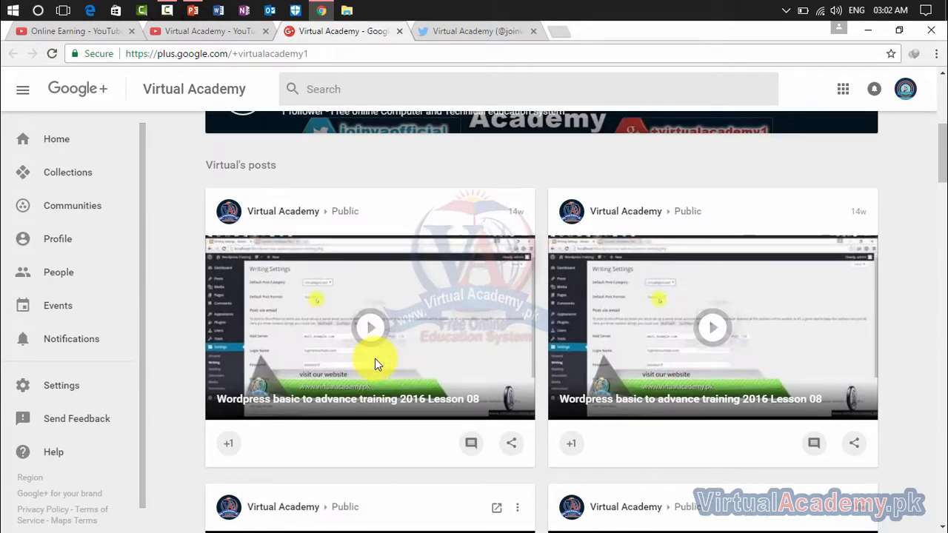
{"action": "scroll", "coordinate": [374, 358], "scroll_direction": "up", "scroll_amount": 5}
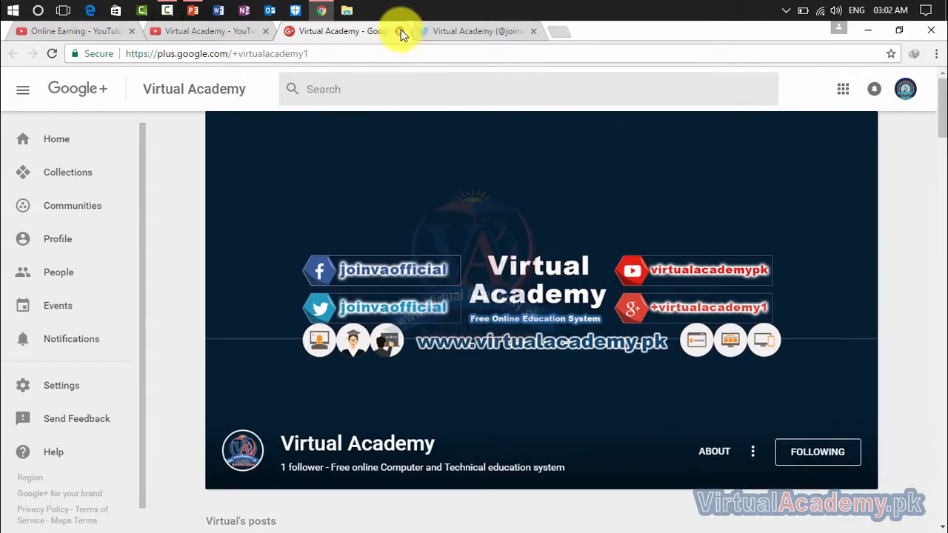
Close the Google+, Twitter and Virtual Academy pages and go to your own Online Earning channel
{"action": "left_click", "coordinate": [400, 32]}
{"action": "left_click", "coordinate": [354, 36]}
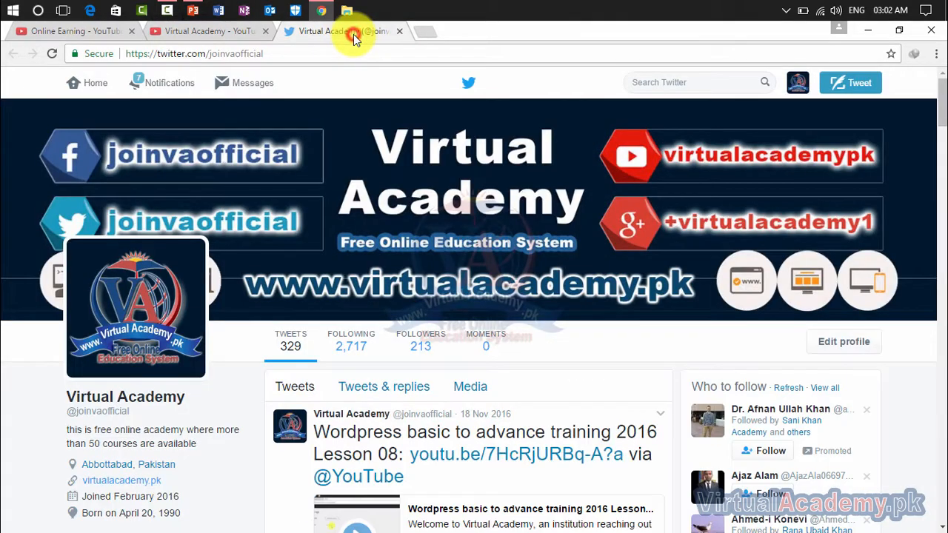
{"action": "left_click", "coordinate": [399, 31]}
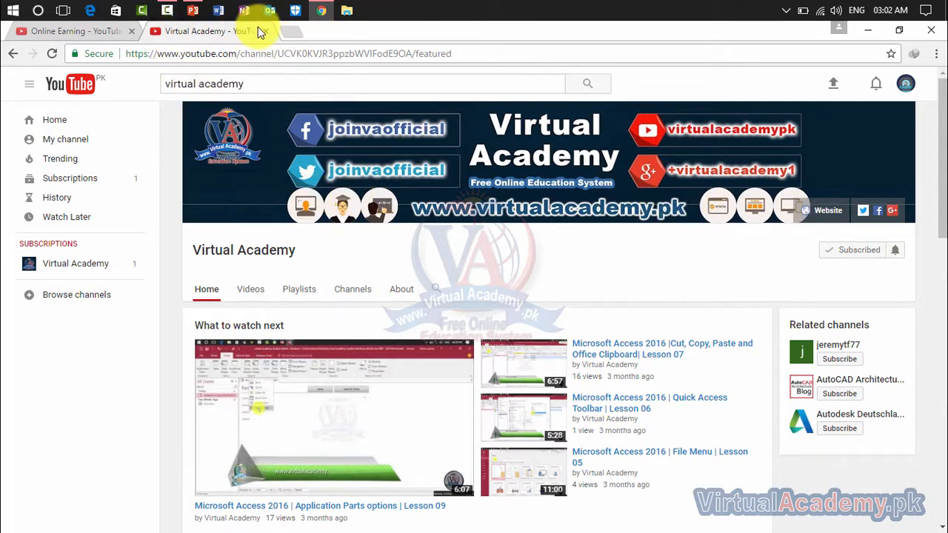
{"action": "left_click", "coordinate": [261, 31]}
{"action": "left_click", "coordinate": [53, 141]}
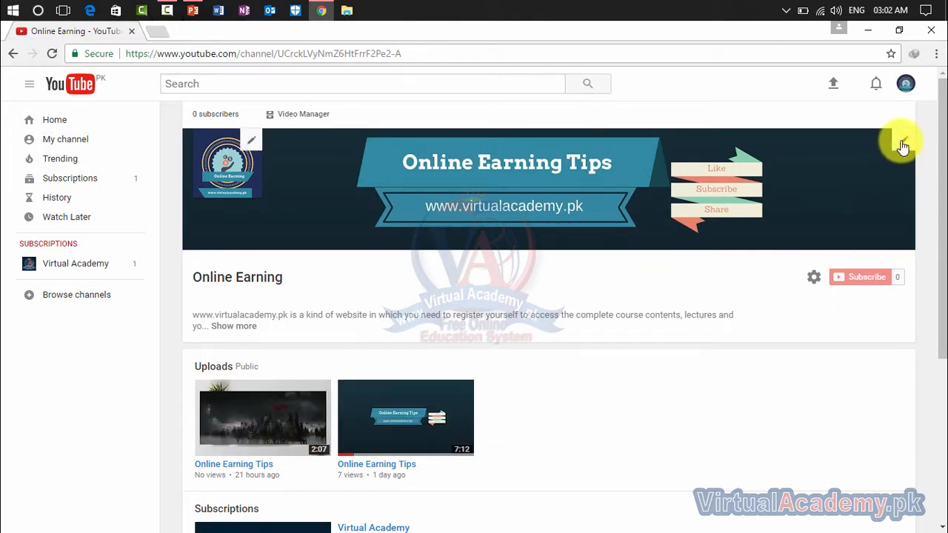
Enable "Customize the layout of your channel" in the Online Earning channel settings and save
{"action": "left_click", "coordinate": [905, 142]}
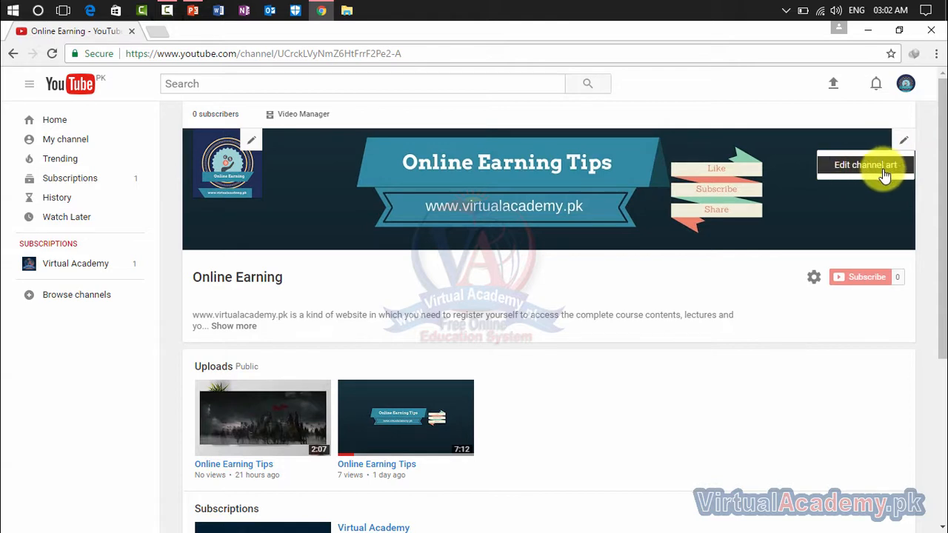
{"action": "left_click", "coordinate": [914, 195]}
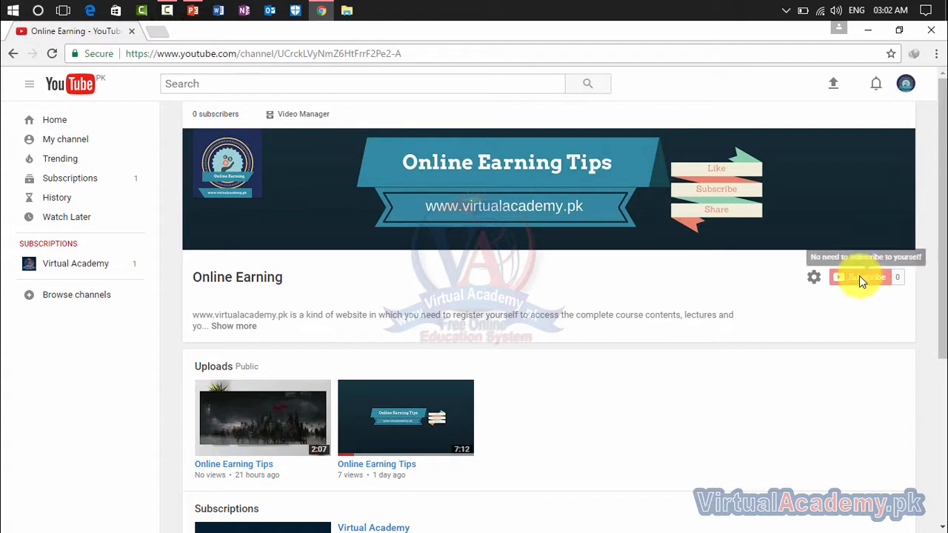
{"action": "left_click", "coordinate": [814, 280]}
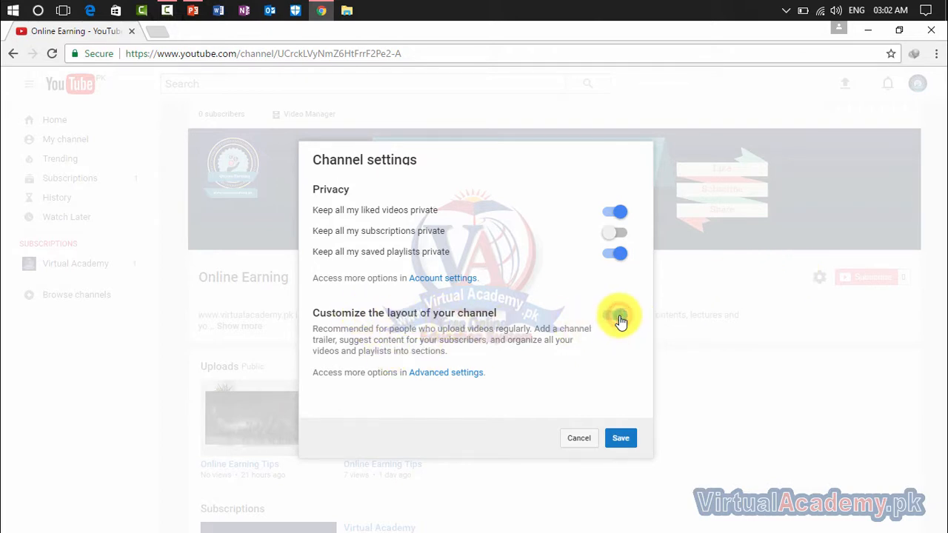
{"action": "left_click", "coordinate": [626, 438]}
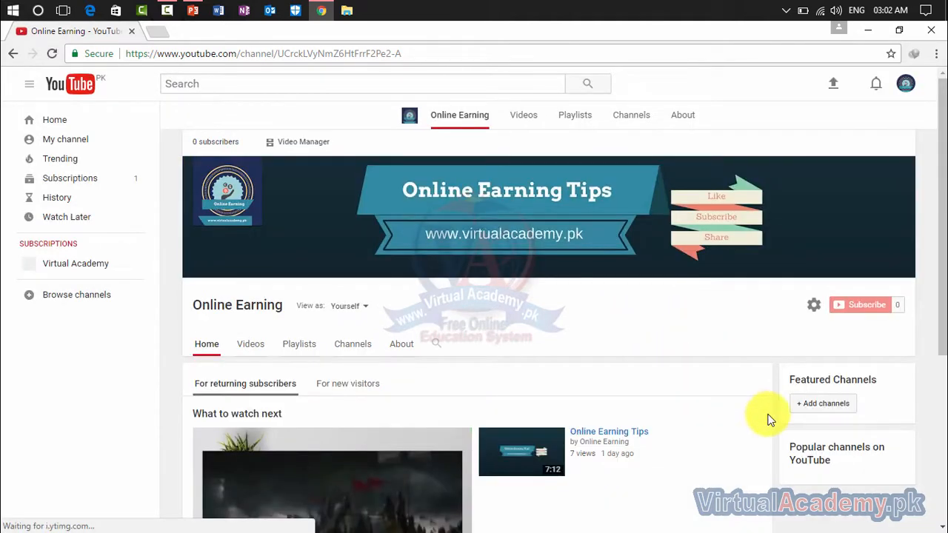
Open the trailer selection for new visitors on the Online Earning channel
{"action": "scroll", "coordinate": [374, 369], "scroll_direction": "down", "scroll_amount": 2}
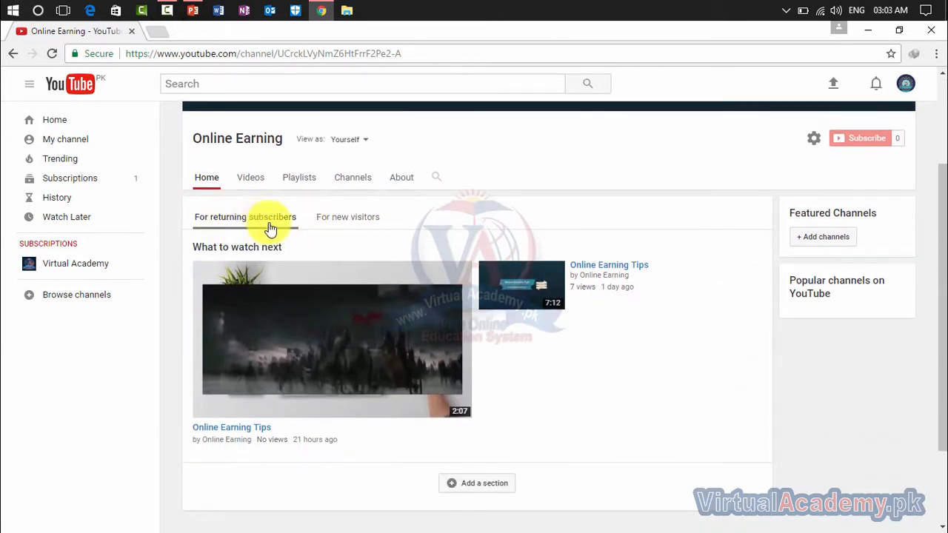
{"action": "left_click", "coordinate": [346, 224]}
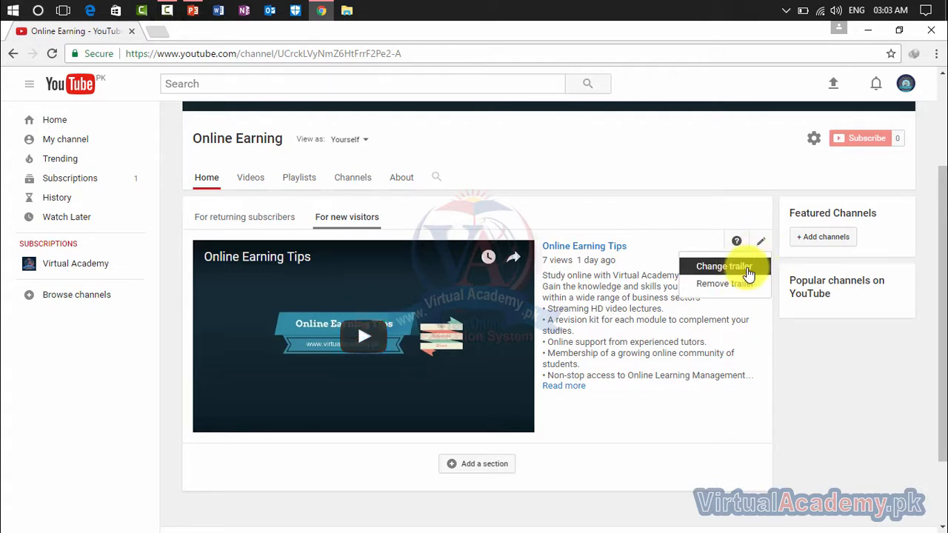
{"action": "left_click", "coordinate": [747, 268]}
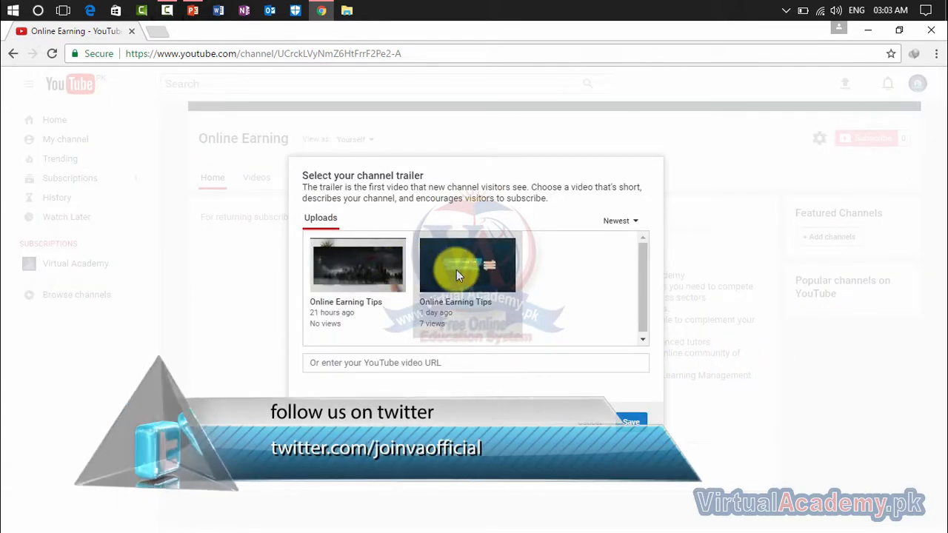
Try to save the suggested, previously entered YouTube video URL as the channel trailer
{"action": "left_click", "coordinate": [456, 269]}
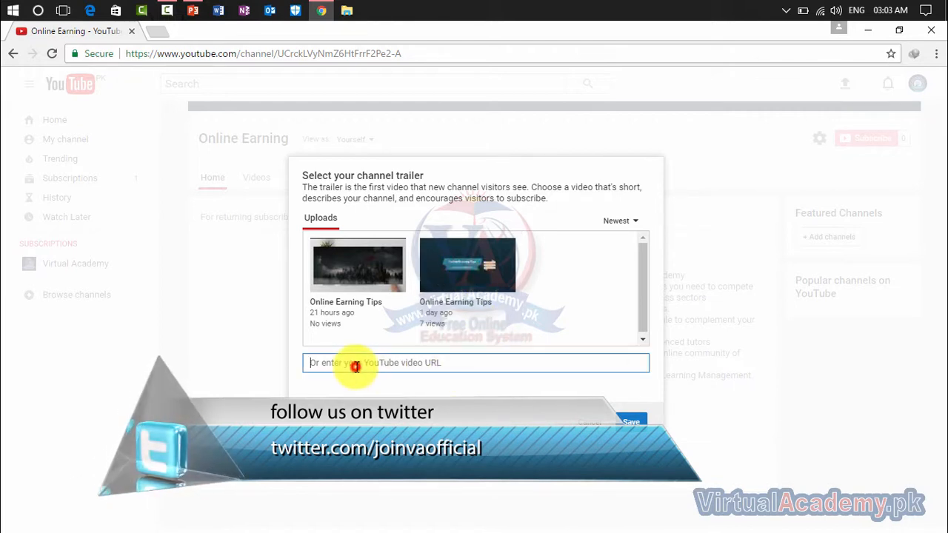
{"action": "left_click", "coordinate": [458, 363]}
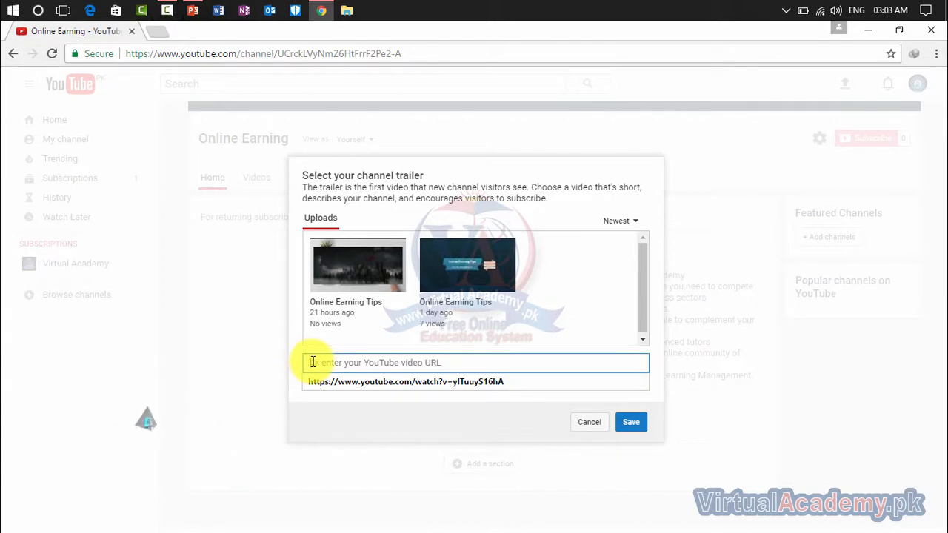
{"action": "left_click", "coordinate": [357, 380]}
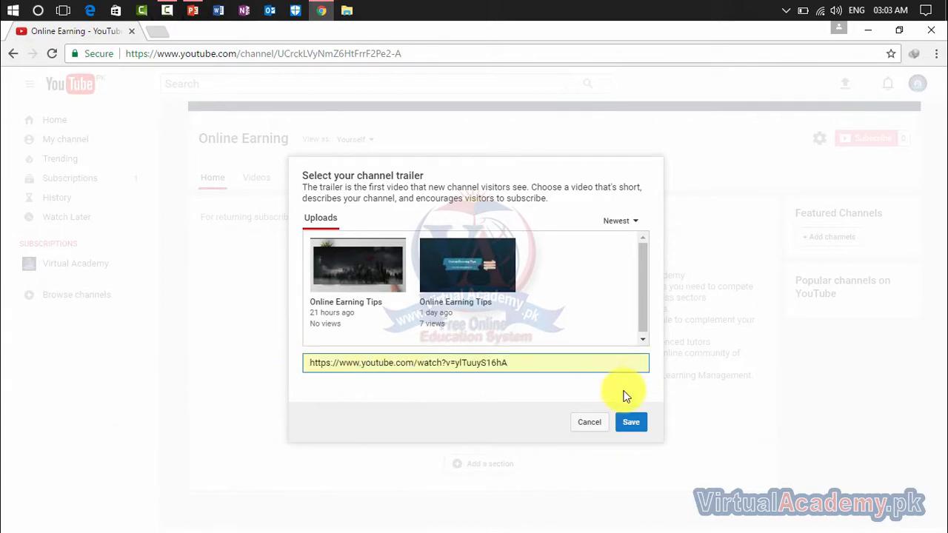
{"action": "left_click", "coordinate": [635, 424]}
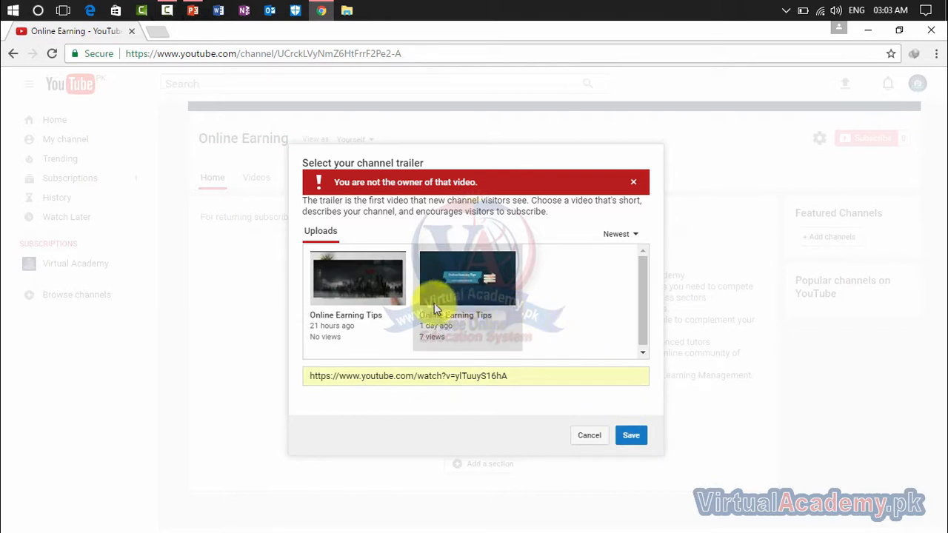
{"action": "left_click", "coordinate": [464, 286]}
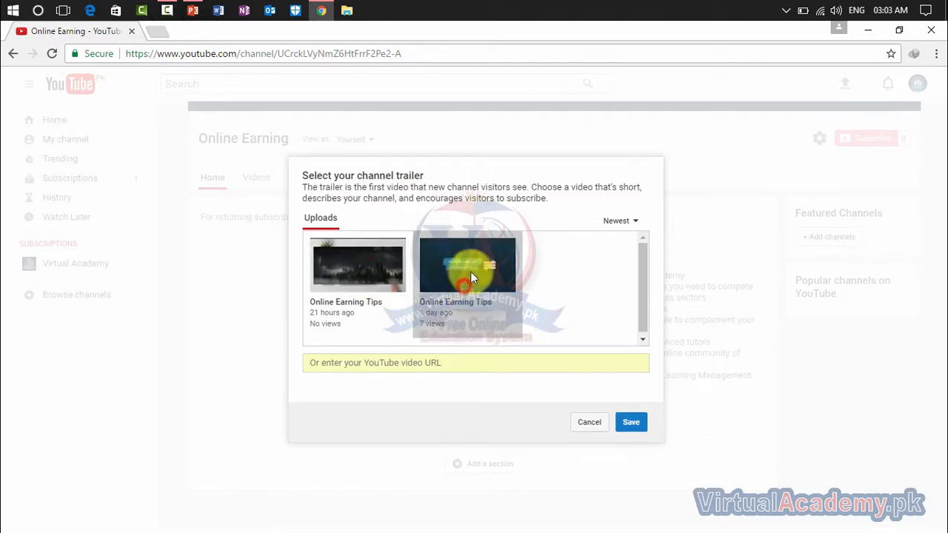
{"action": "left_click", "coordinate": [562, 369]}
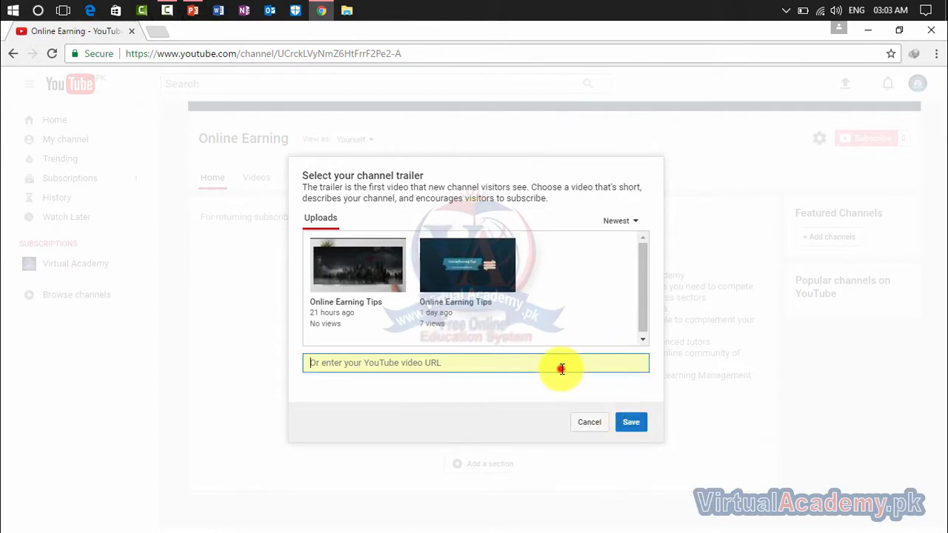
Open youtube.com in a new browser tab and look over its home page
{"action": "left_click", "coordinate": [165, 28]}
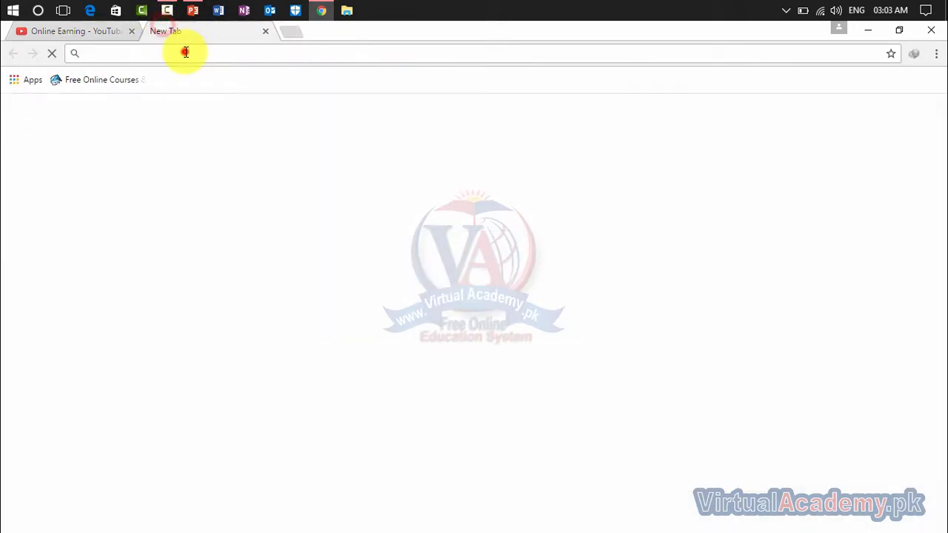
{"action": "type", "text": "virtualacademy.pk"}
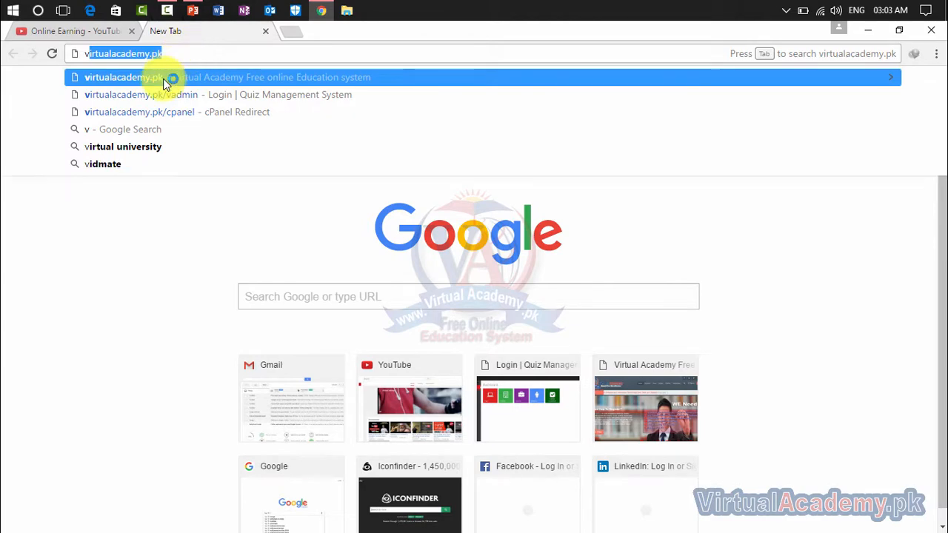
{"action": "left_click_drag", "start_coordinate": [169, 55], "coordinate": [68, 57]}
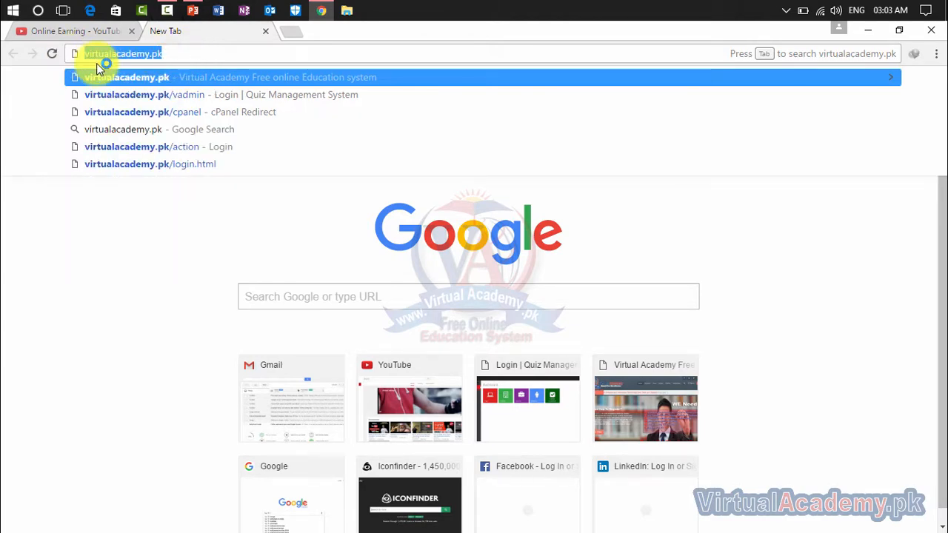
{"action": "type", "text": "youtube.com"}
{"action": "key", "text": "Return"}
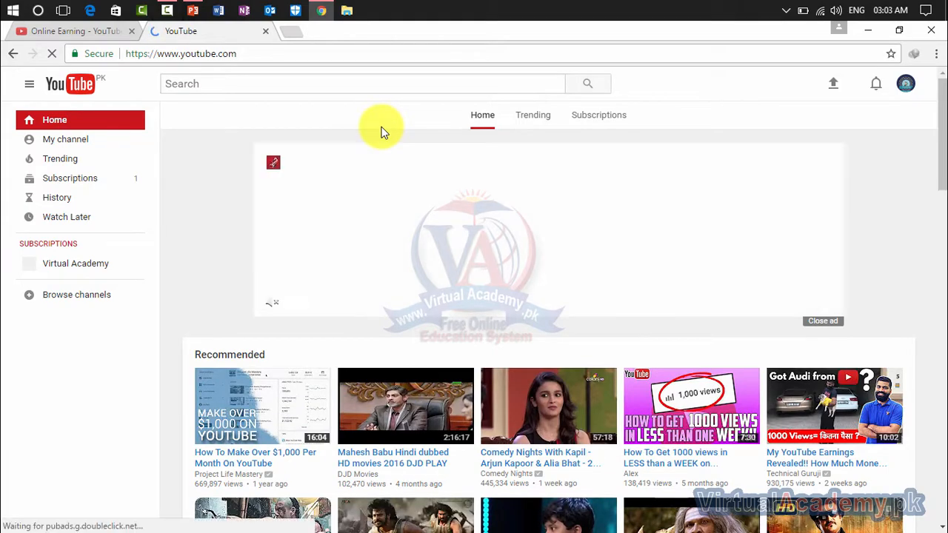
{"action": "scroll", "coordinate": [429, 252], "scroll_direction": "down", "scroll_amount": 5}
{"action": "scroll", "coordinate": [426, 248], "scroll_direction": "down", "scroll_amount": 4}
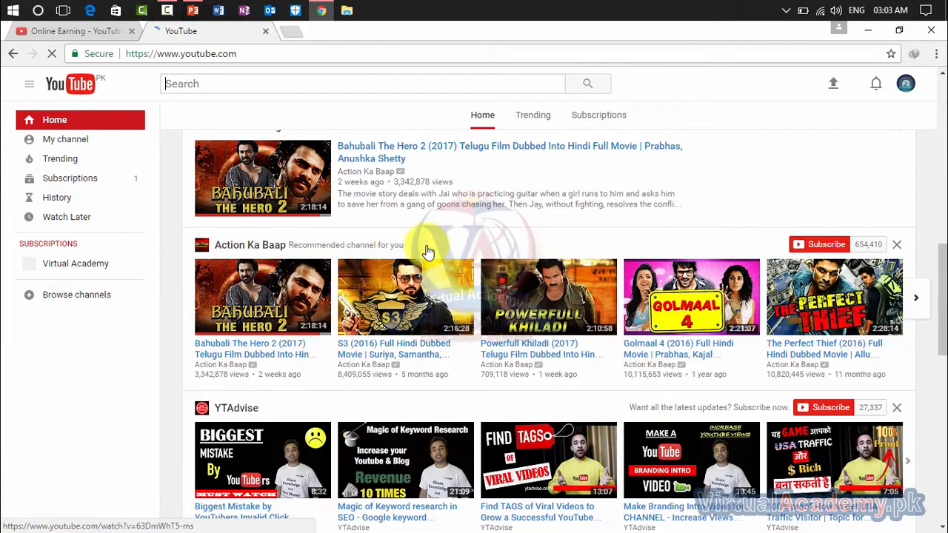
{"action": "scroll", "coordinate": [423, 250], "scroll_direction": "up", "scroll_amount": 9}
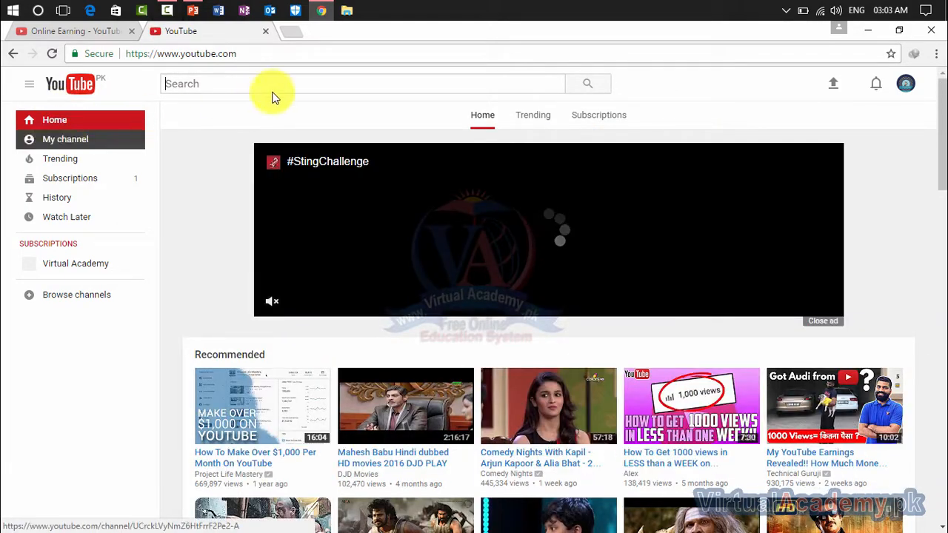
Search YouTube for "virtual academy" and open the Virtual Academy channel
{"action": "left_click", "coordinate": [287, 77]}
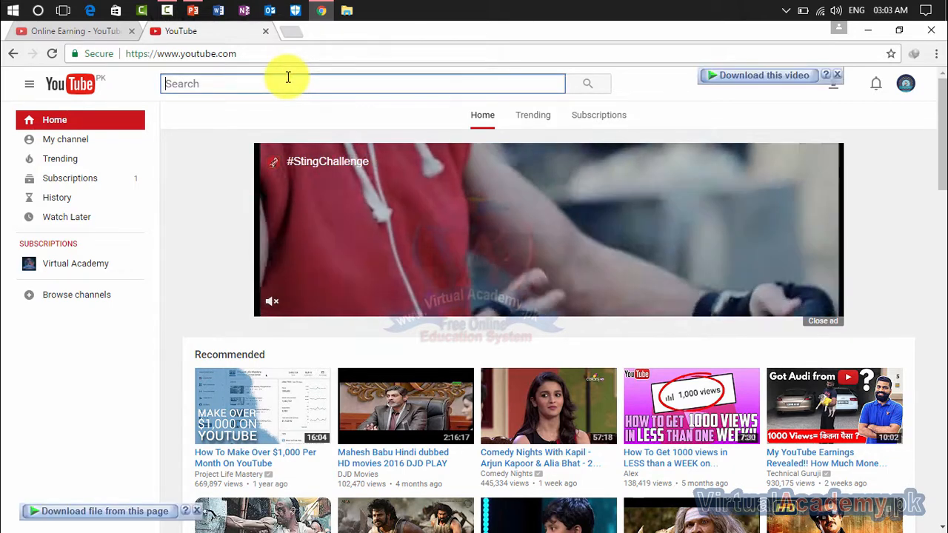
{"action": "type", "text": "virtual"}
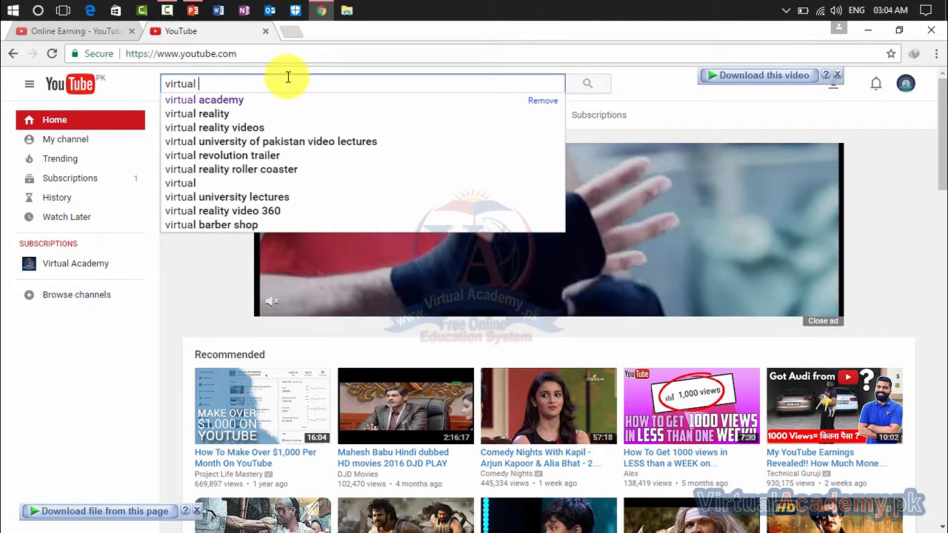
{"action": "key", "text": "Down"}
{"action": "key", "text": "Return"}
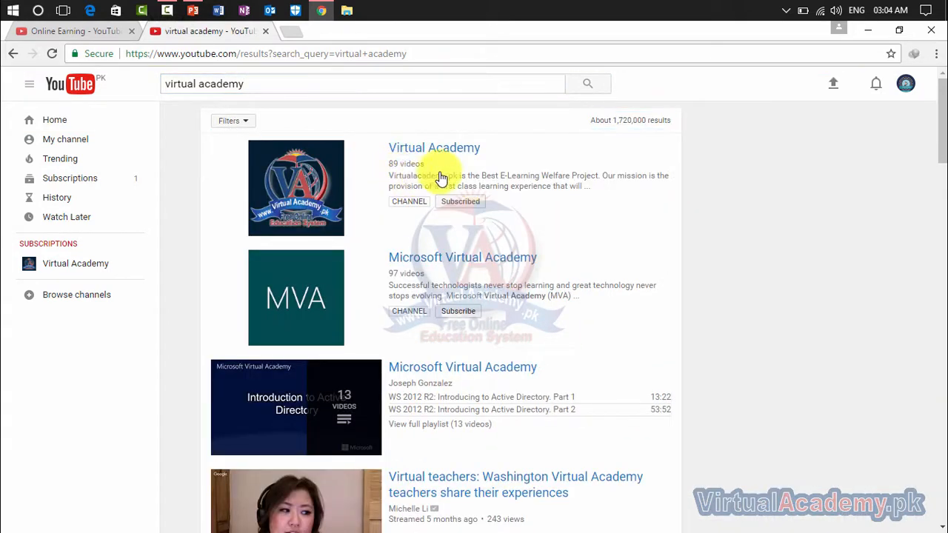
{"action": "left_click", "coordinate": [443, 147]}
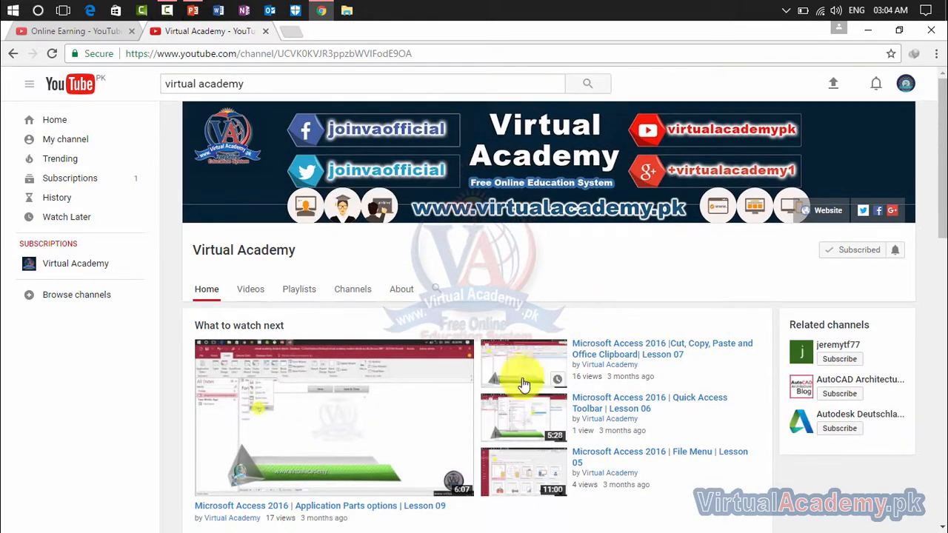
Open Virtual Academy's Microsoft Access 2016 Lesson 07 video, copy its URL and pause playback
{"action": "left_click", "coordinate": [622, 347]}
{"action": "left_click", "coordinate": [383, 53]}
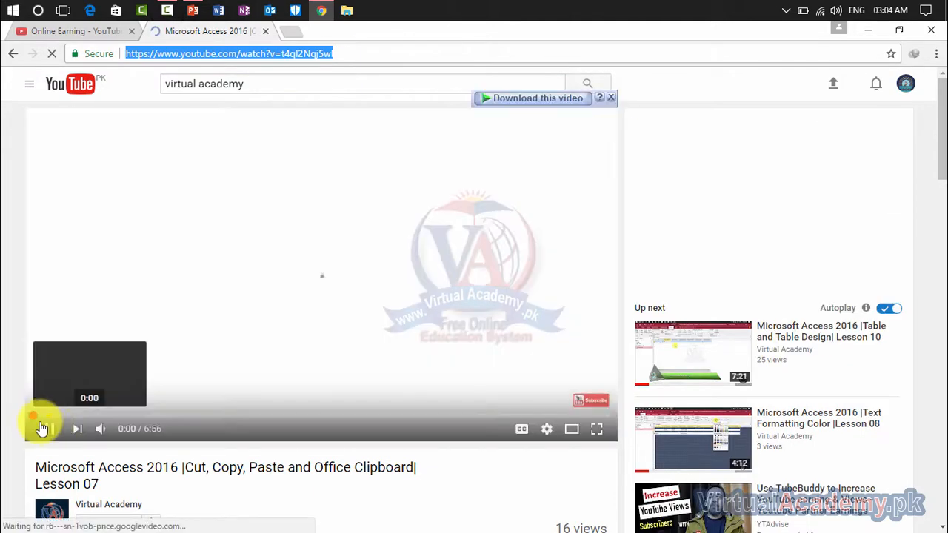
{"action": "left_click", "coordinate": [52, 429]}
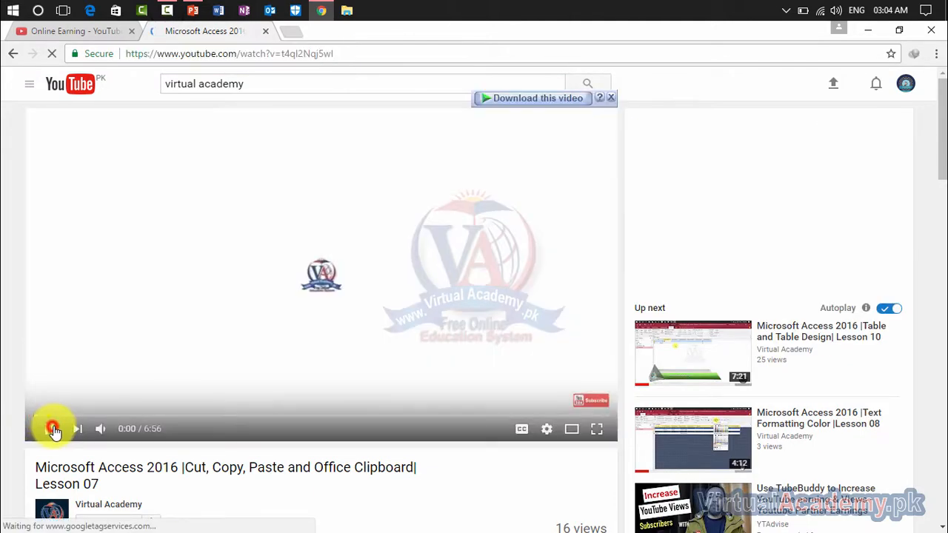
Return to the Online Earning trailer selection and try to save the copied Lesson 07 URL as the trailer
{"action": "left_click", "coordinate": [87, 29]}
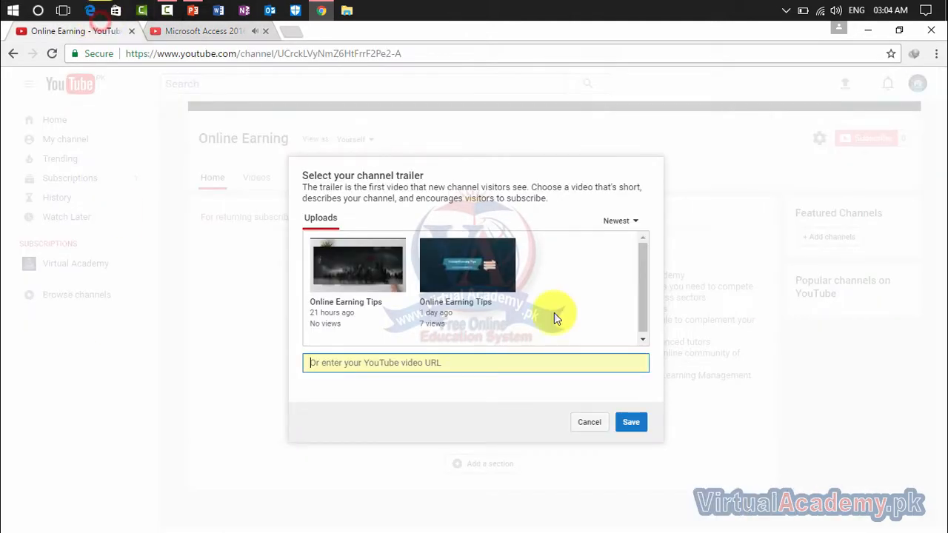
{"action": "left_click", "coordinate": [549, 361]}
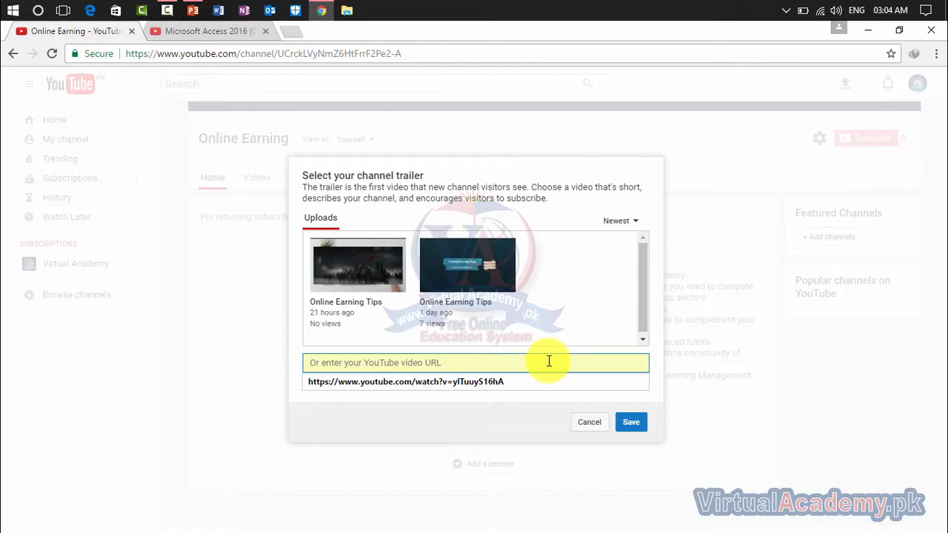
{"action": "key", "text": "ctrl+v"}
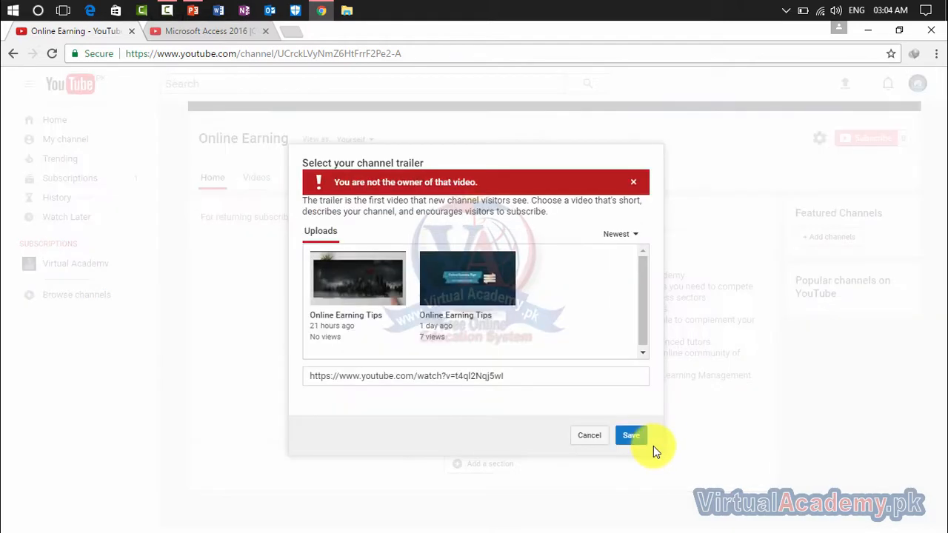
{"action": "left_click_drag", "start_coordinate": [485, 184], "coordinate": [468, 201]}
Dismiss the ownership error and save the "Online Earning Tips" upload from 1 day ago as the channel trailer
{"action": "left_click", "coordinate": [638, 183]}
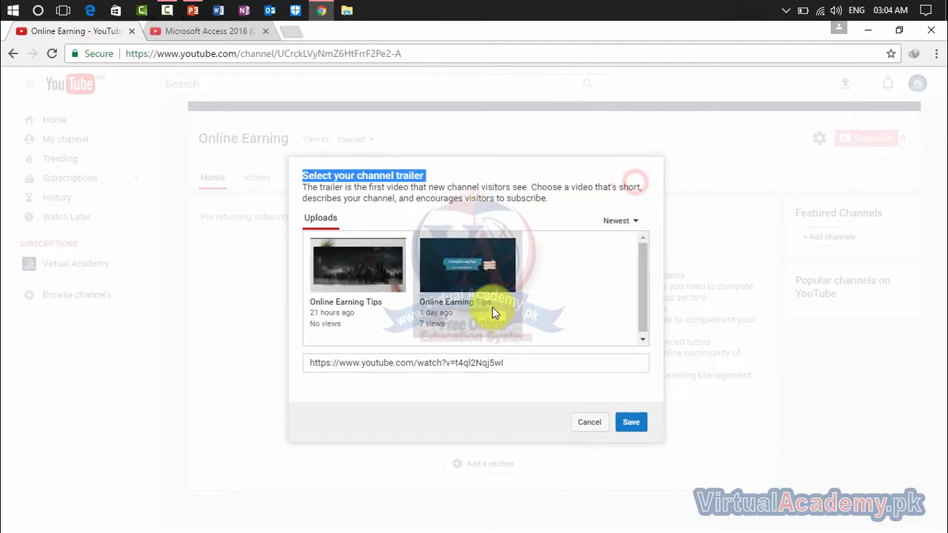
{"action": "left_click", "coordinate": [481, 255]}
{"action": "left_click", "coordinate": [634, 424]}
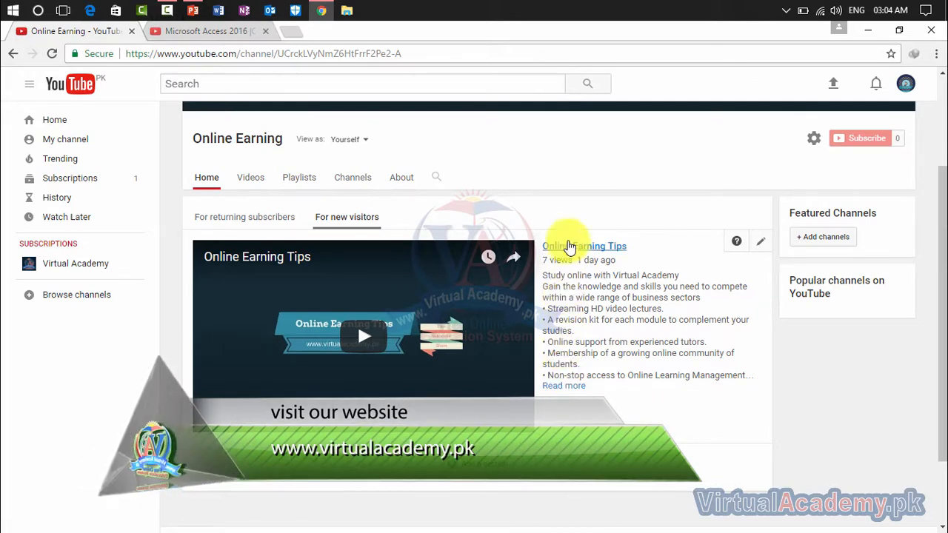
Add a section below the trailer with Popular uploads as content and Vertical list as layout
{"action": "scroll", "coordinate": [556, 375], "scroll_direction": "down", "scroll_amount": 2}
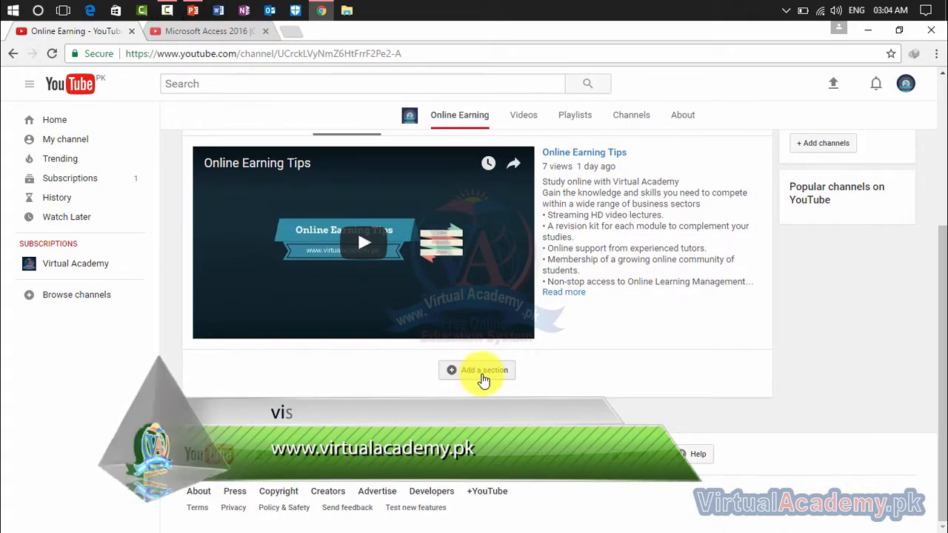
{"action": "left_click", "coordinate": [475, 379]}
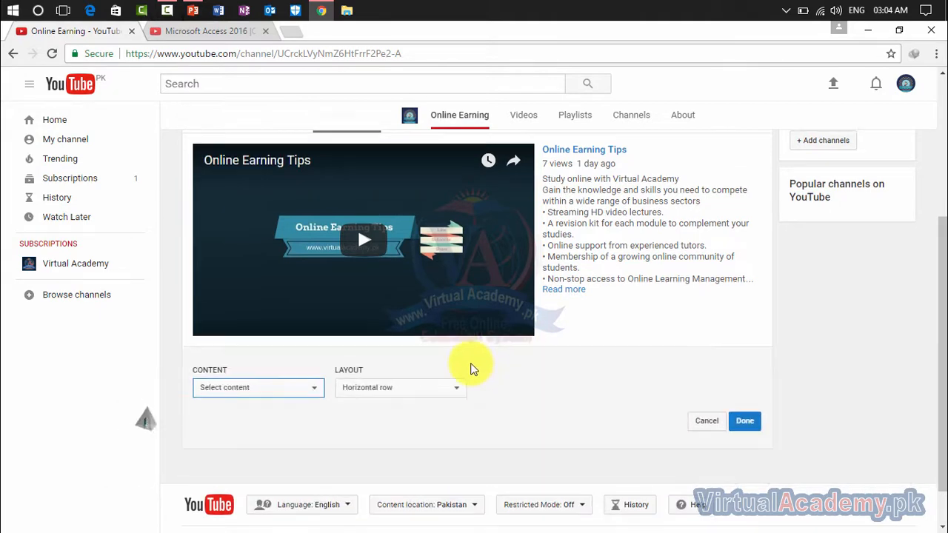
{"action": "scroll", "coordinate": [370, 366], "scroll_direction": "down", "scroll_amount": 1}
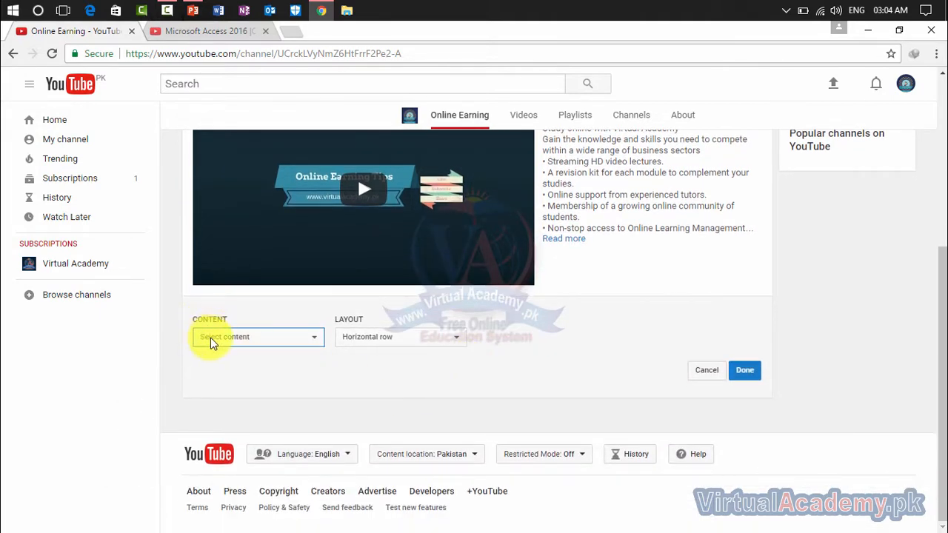
{"action": "left_click", "coordinate": [249, 338]}
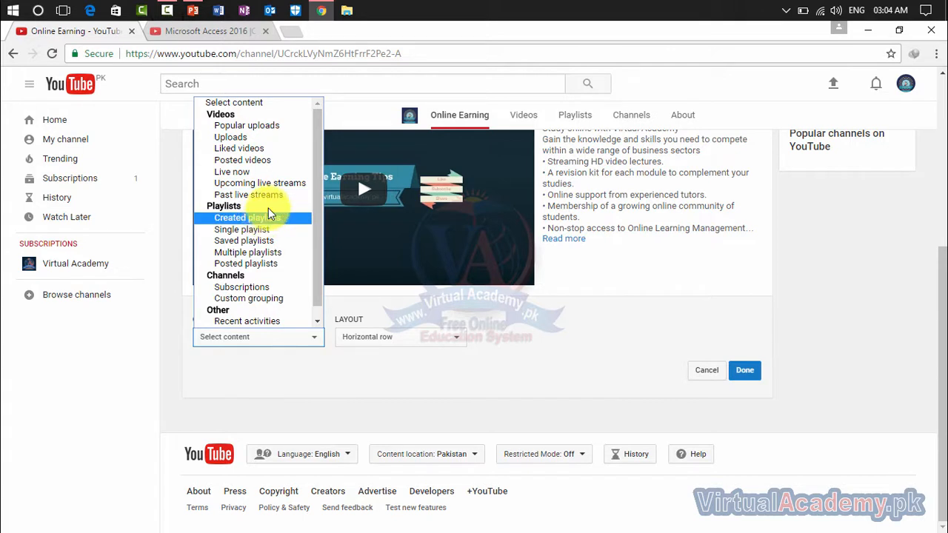
{"action": "left_click", "coordinate": [282, 132]}
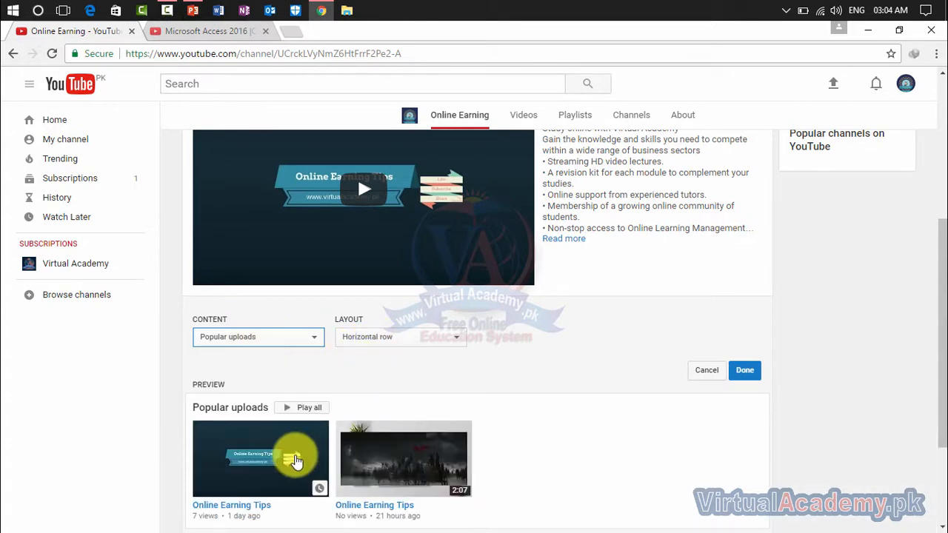
{"action": "scroll", "coordinate": [296, 402], "scroll_direction": "down", "scroll_amount": 1}
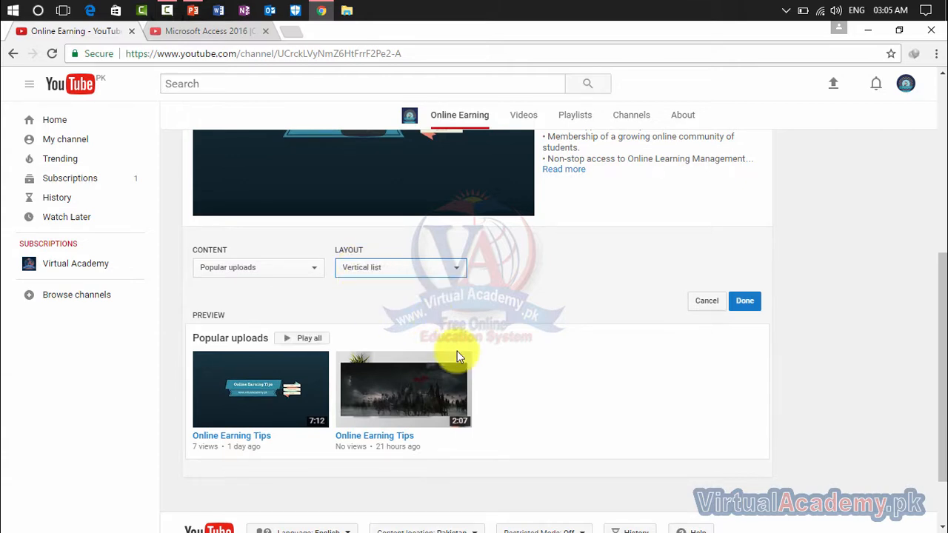
{"action": "scroll", "coordinate": [457, 357], "scroll_direction": "down", "scroll_amount": 1}
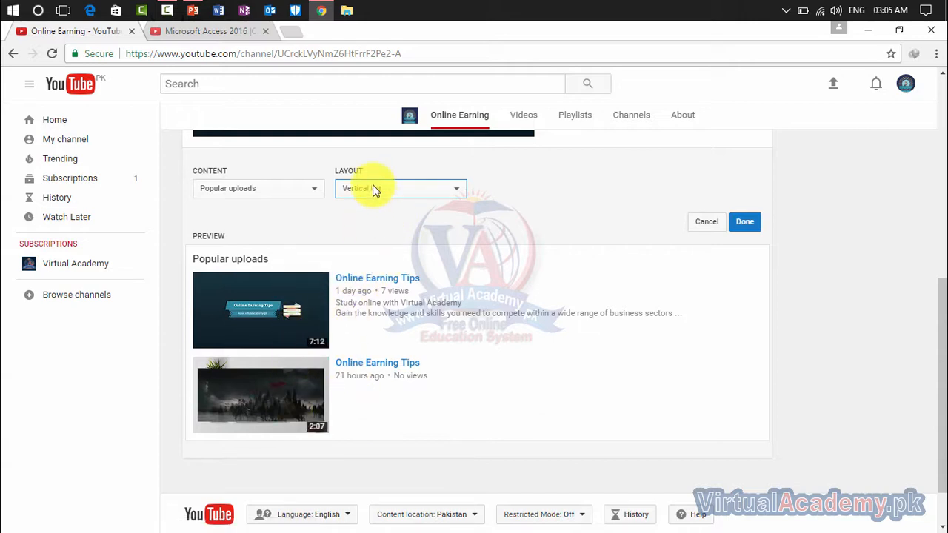
{"action": "left_click", "coordinate": [745, 224]}
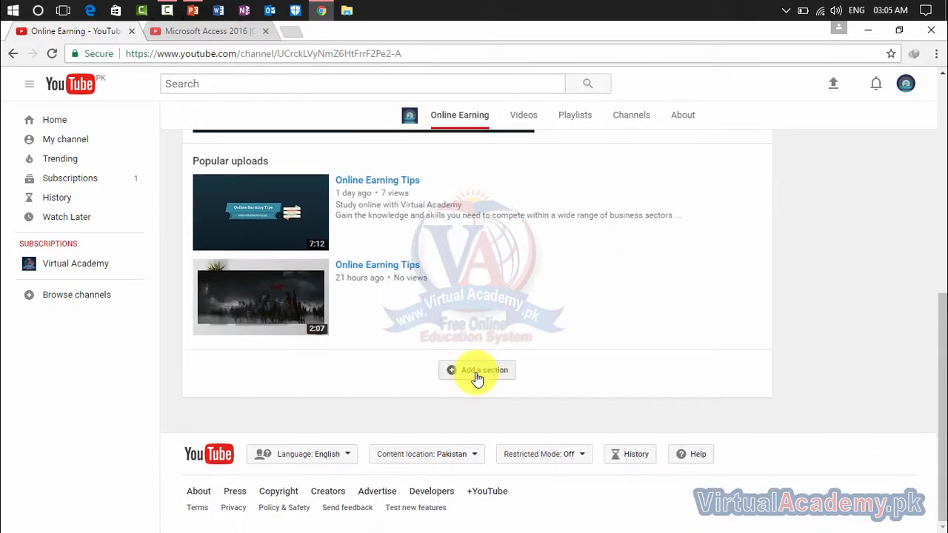
Start another section below Popular uploads and review the content types it offers
{"action": "left_click", "coordinate": [477, 374]}
{"action": "left_click", "coordinate": [285, 396]}
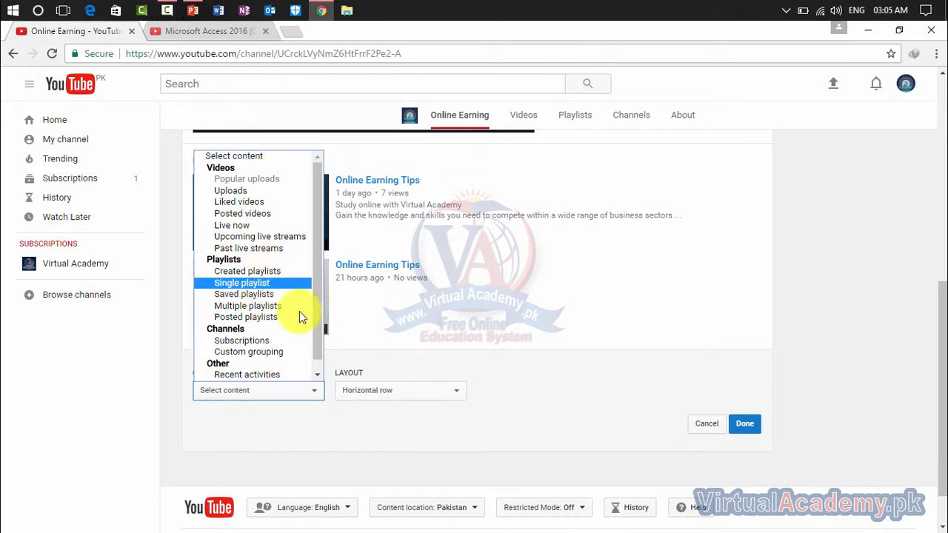
{"action": "left_click", "coordinate": [484, 419]}
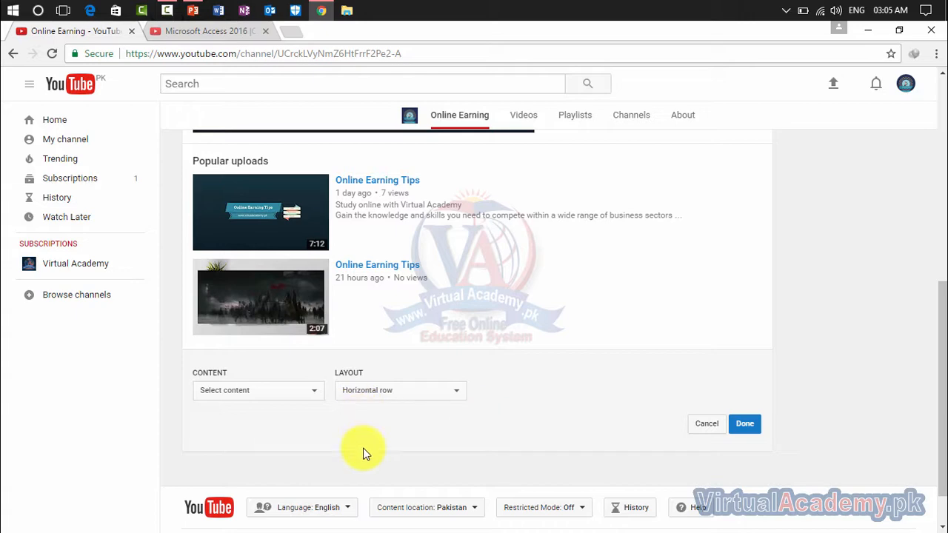
Open the Virtual Academy channel page and examine how its home page arranges the Popular uploads and Created playlists sections
{"action": "left_click", "coordinate": [211, 31]}
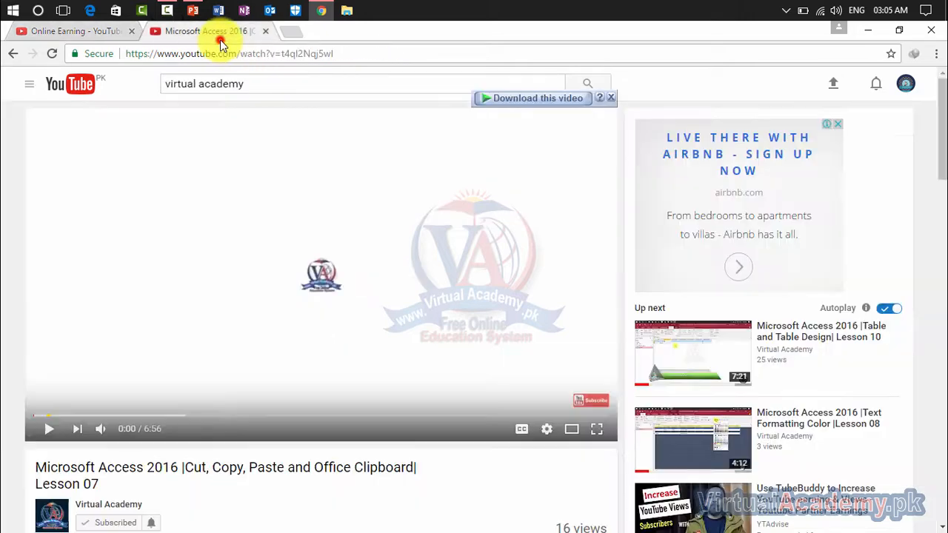
{"action": "left_click", "coordinate": [109, 504]}
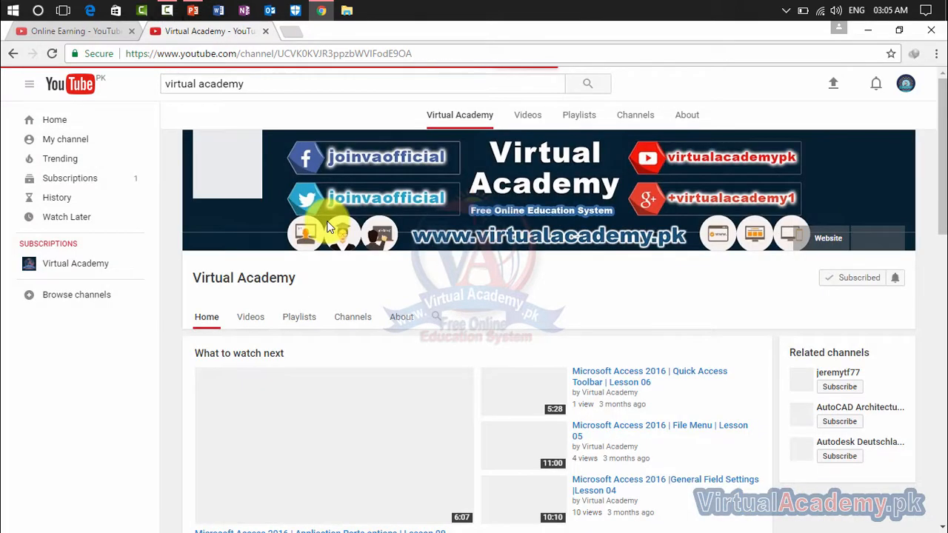
{"action": "scroll", "coordinate": [364, 303], "scroll_direction": "down", "scroll_amount": 3}
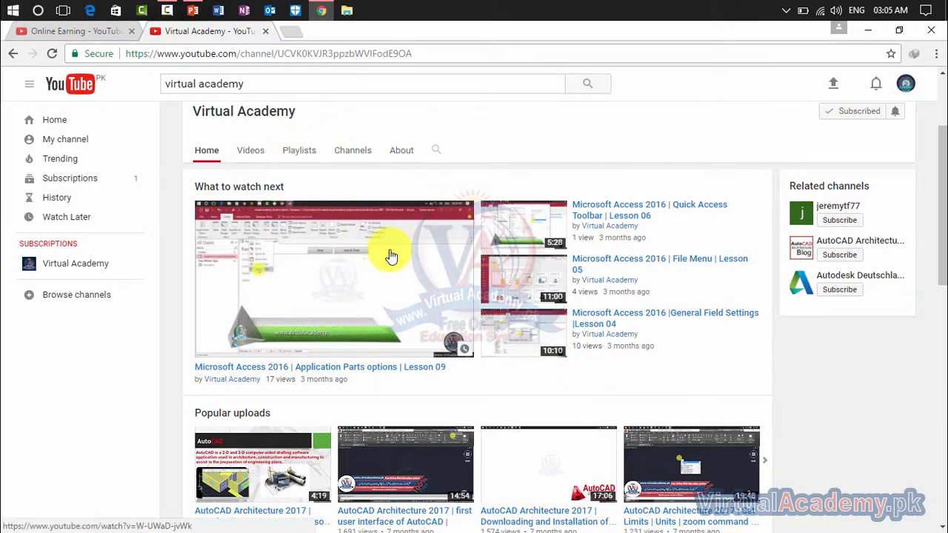
{"action": "scroll", "coordinate": [392, 252], "scroll_direction": "up", "scroll_amount": 2}
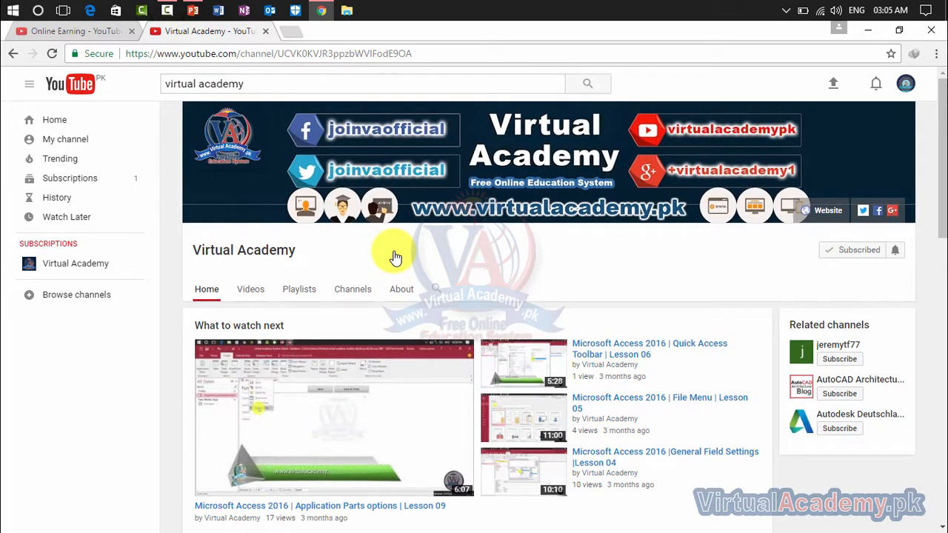
{"action": "scroll", "coordinate": [395, 257], "scroll_direction": "down", "scroll_amount": 5}
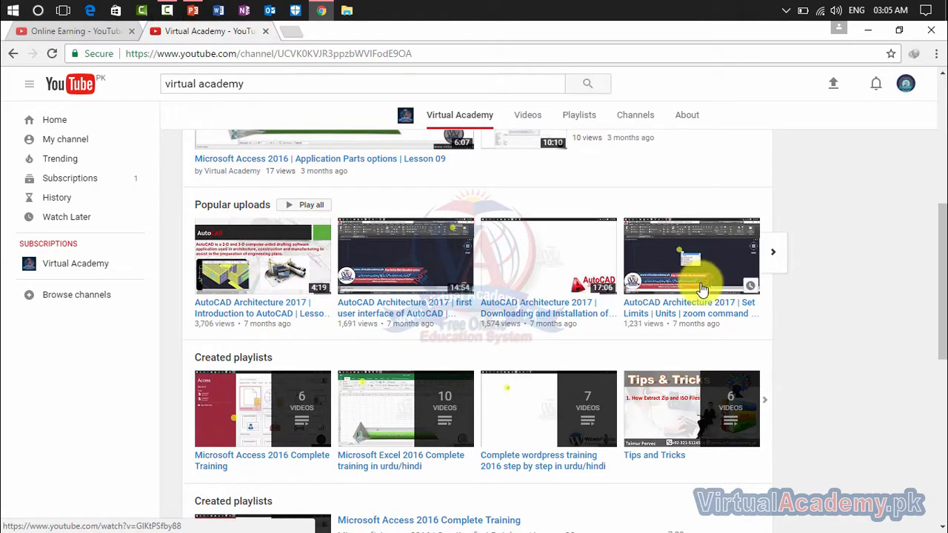
{"action": "scroll", "coordinate": [254, 398], "scroll_direction": "down", "scroll_amount": 4}
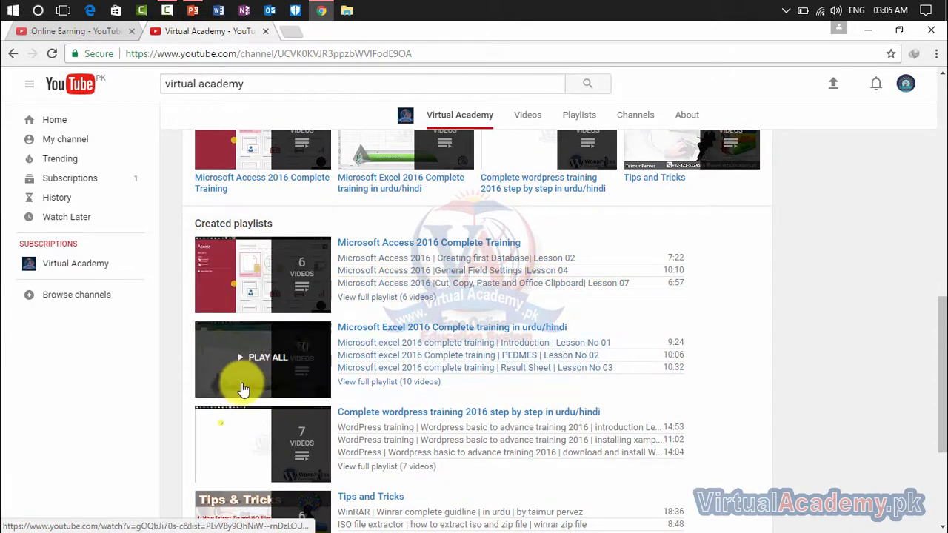
{"action": "scroll", "coordinate": [244, 389], "scroll_direction": "down", "scroll_amount": 5}
{"action": "scroll", "coordinate": [249, 462], "scroll_direction": "up", "scroll_amount": 10}
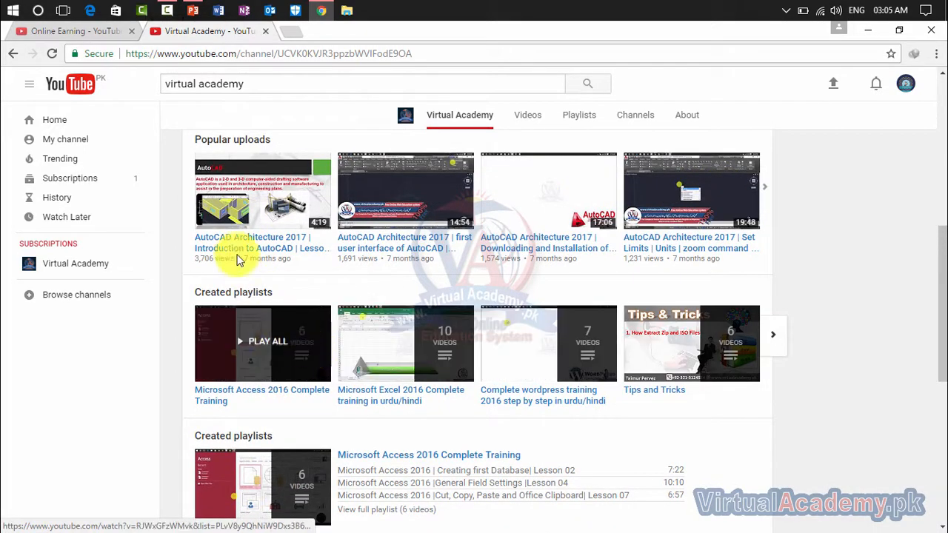
{"action": "scroll", "coordinate": [563, 252], "scroll_direction": "down", "scroll_amount": 3}
{"action": "scroll", "coordinate": [552, 259], "scroll_direction": "up", "scroll_amount": 3}
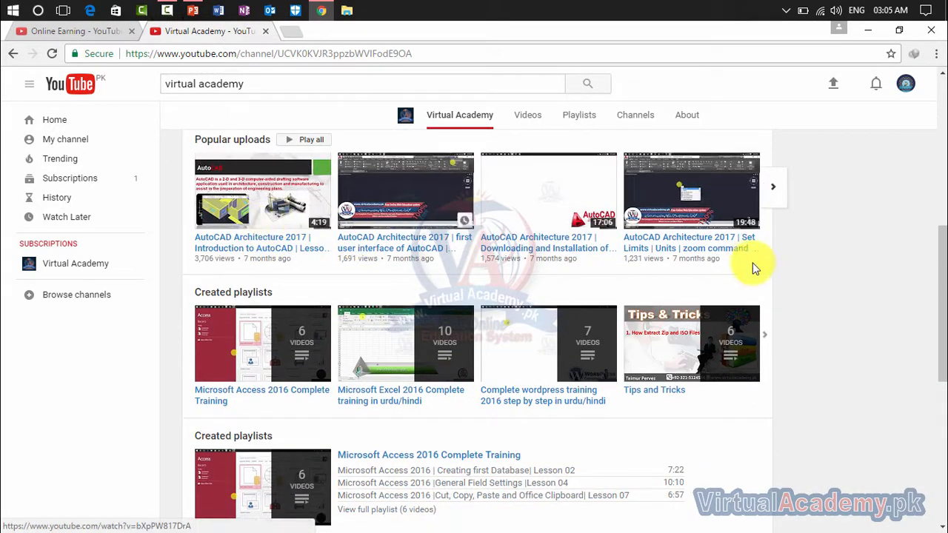
{"action": "scroll", "coordinate": [508, 304], "scroll_direction": "down", "scroll_amount": 3}
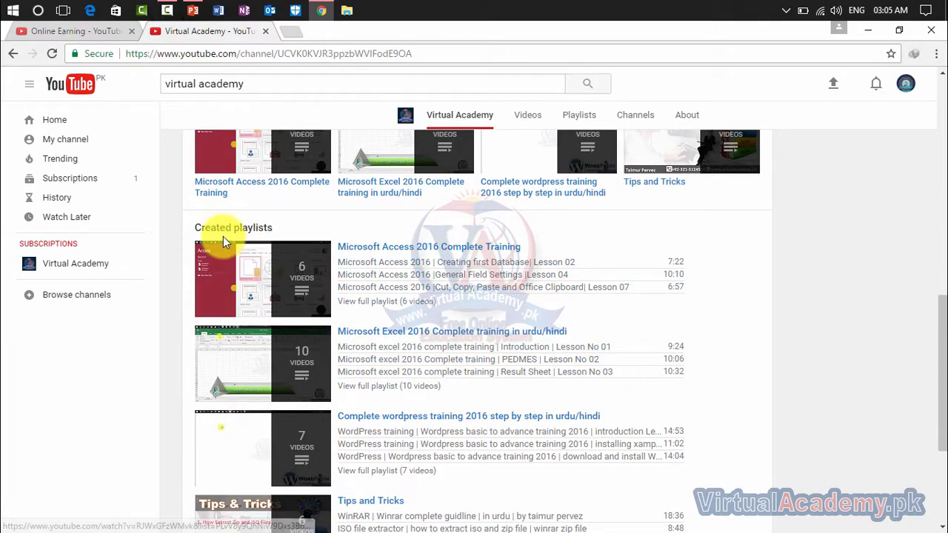
{"action": "scroll", "coordinate": [279, 362], "scroll_direction": "down", "scroll_amount": 1}
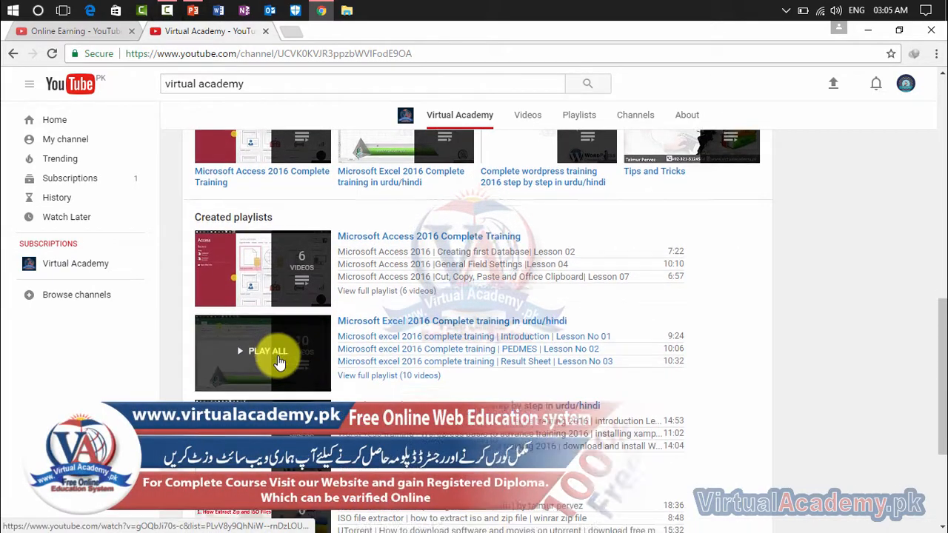
{"action": "scroll", "coordinate": [279, 362], "scroll_direction": "down", "scroll_amount": 3}
{"action": "scroll", "coordinate": [278, 355], "scroll_direction": "up", "scroll_amount": 10}
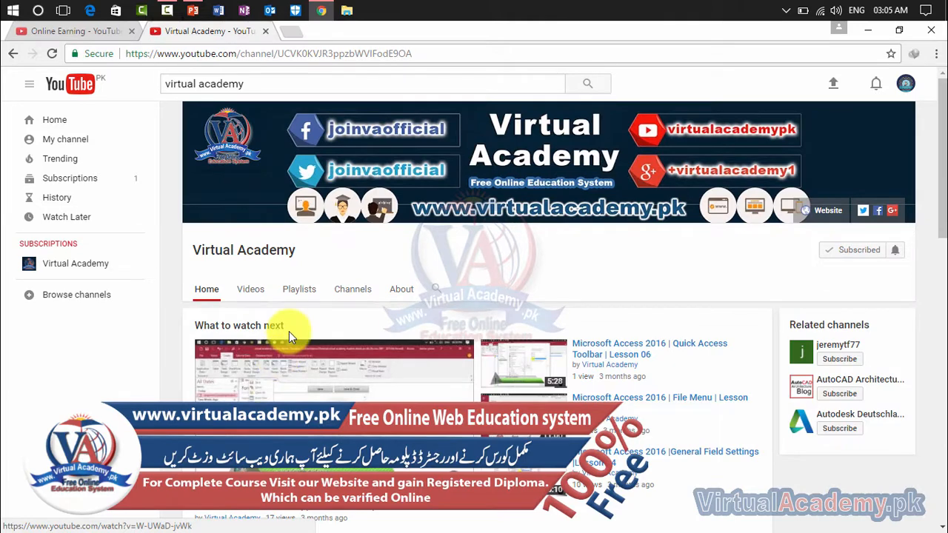
Return to the Online Earning channel and try to save the new Horizontal row section without choosing any content
{"action": "left_click", "coordinate": [65, 31]}
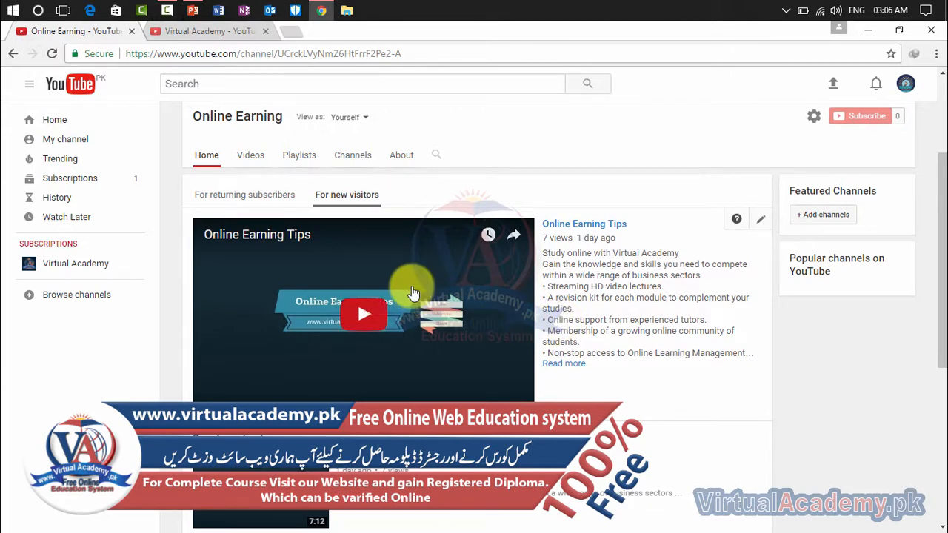
{"action": "scroll", "coordinate": [413, 294], "scroll_direction": "down", "scroll_amount": 5}
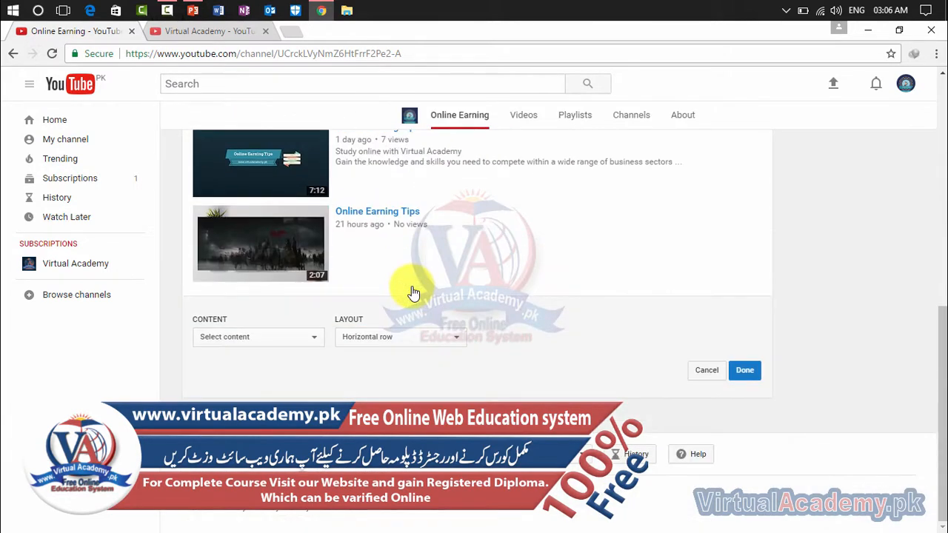
{"action": "left_click", "coordinate": [758, 378]}
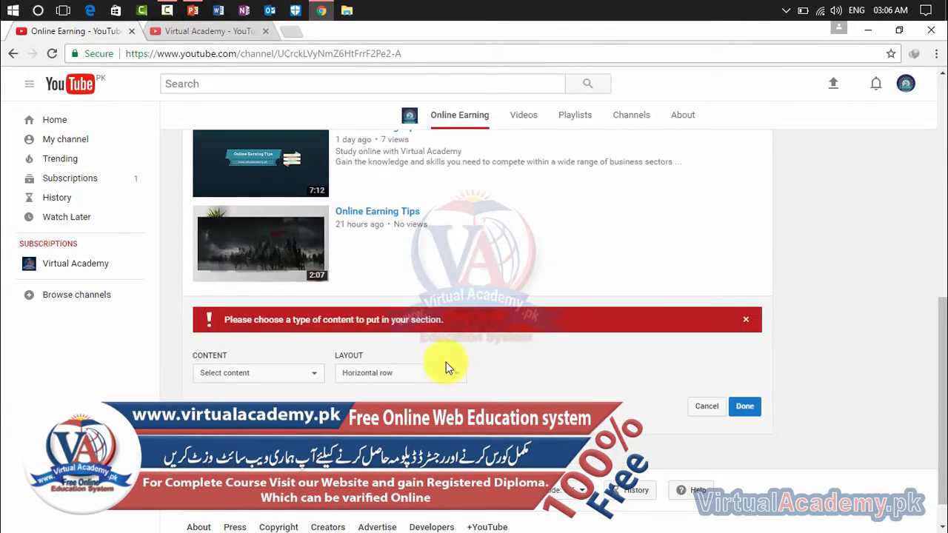
Open the link editor for the Online Earning channel art
{"action": "scroll", "coordinate": [786, 363], "scroll_direction": "up", "scroll_amount": 4}
{"action": "scroll", "coordinate": [809, 335], "scroll_direction": "up", "scroll_amount": 3}
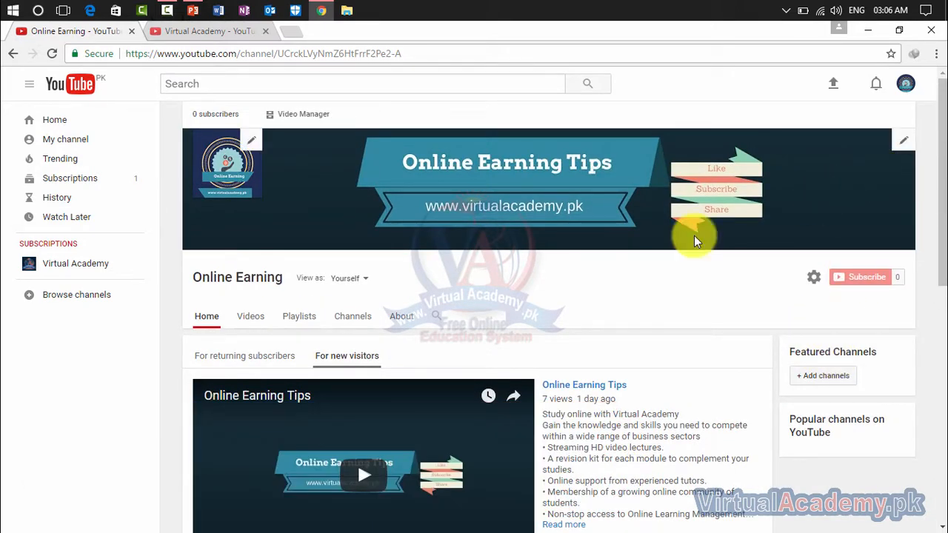
{"action": "scroll", "coordinate": [603, 444], "scroll_direction": "down", "scroll_amount": 7}
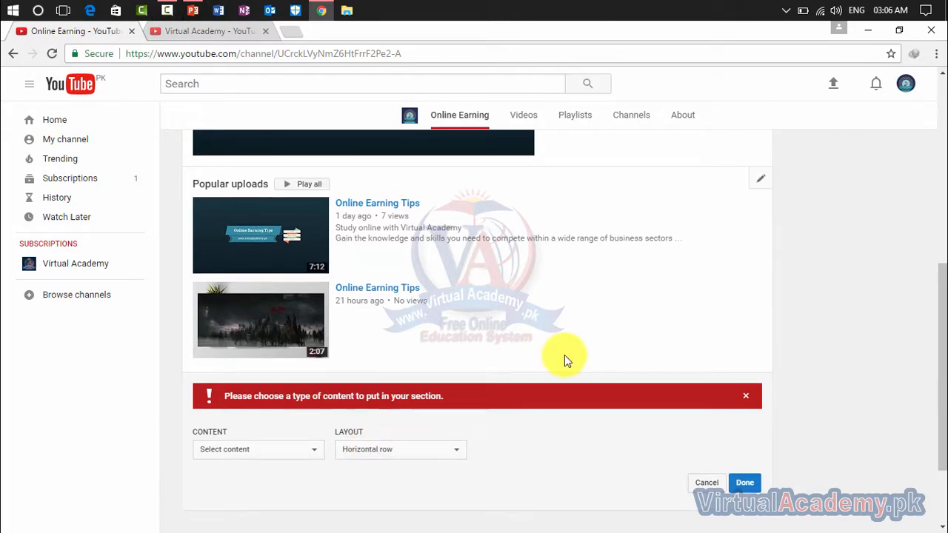
{"action": "scroll", "coordinate": [565, 354], "scroll_direction": "up", "scroll_amount": 7}
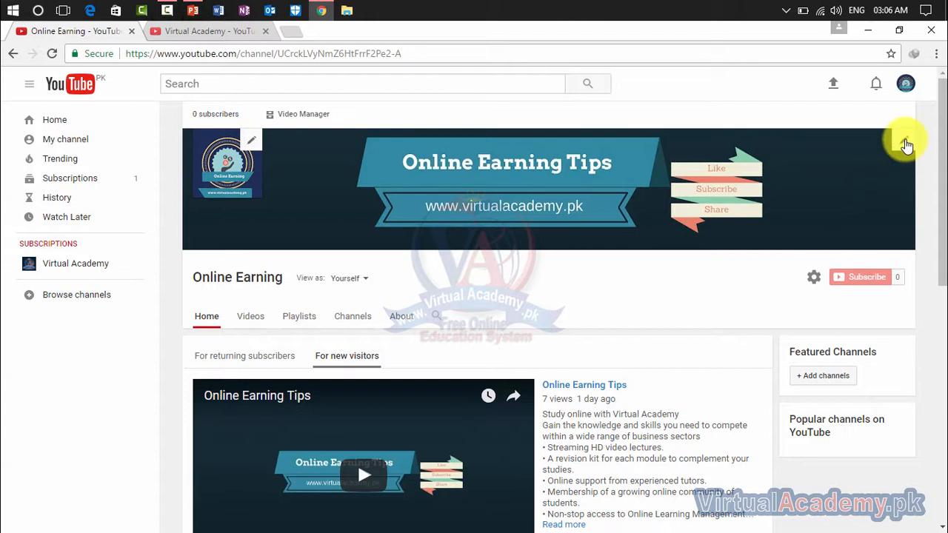
{"action": "left_click", "coordinate": [905, 142]}
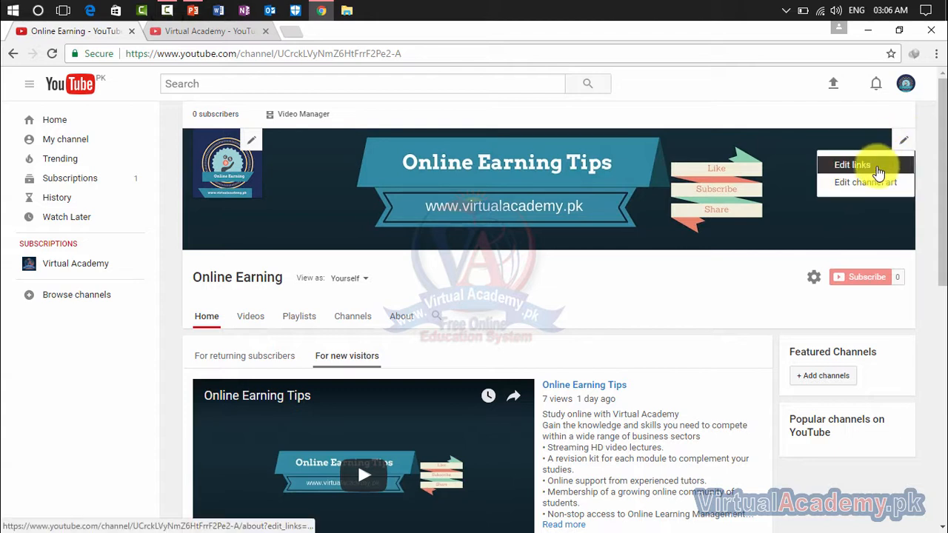
{"action": "left_click", "coordinate": [867, 167]}
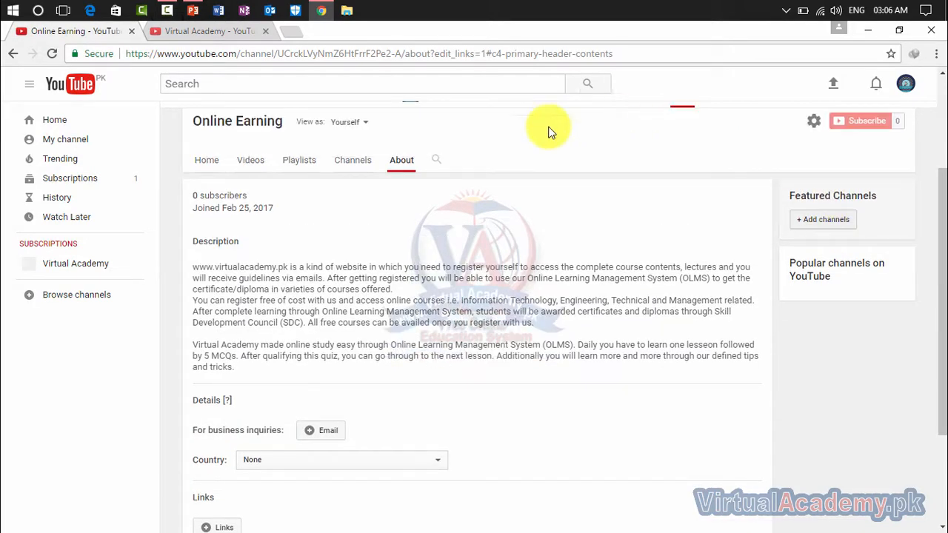
Add the contact e-mail for business inquiries to the channel's About details and save it
{"action": "scroll", "coordinate": [369, 368], "scroll_direction": "up", "scroll_amount": 3}
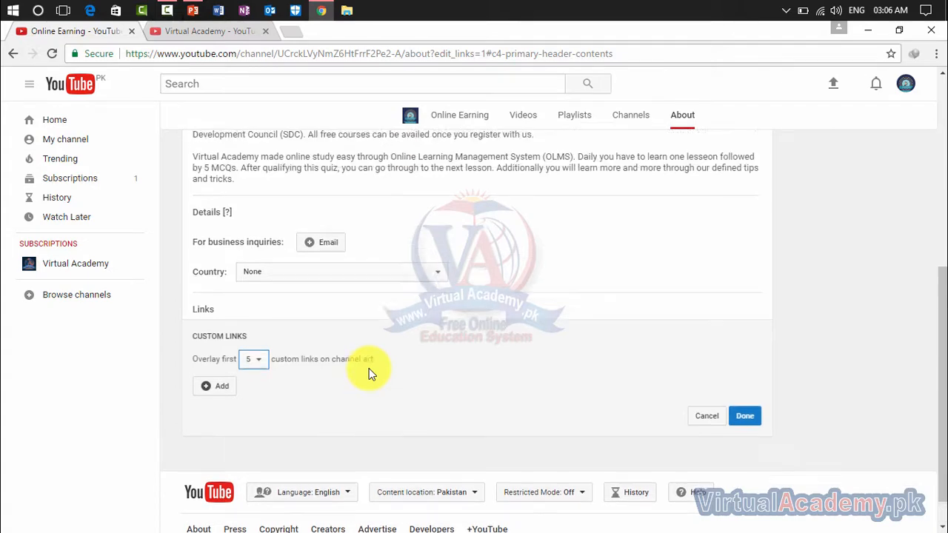
{"action": "scroll", "coordinate": [373, 367], "scroll_direction": "up", "scroll_amount": 3}
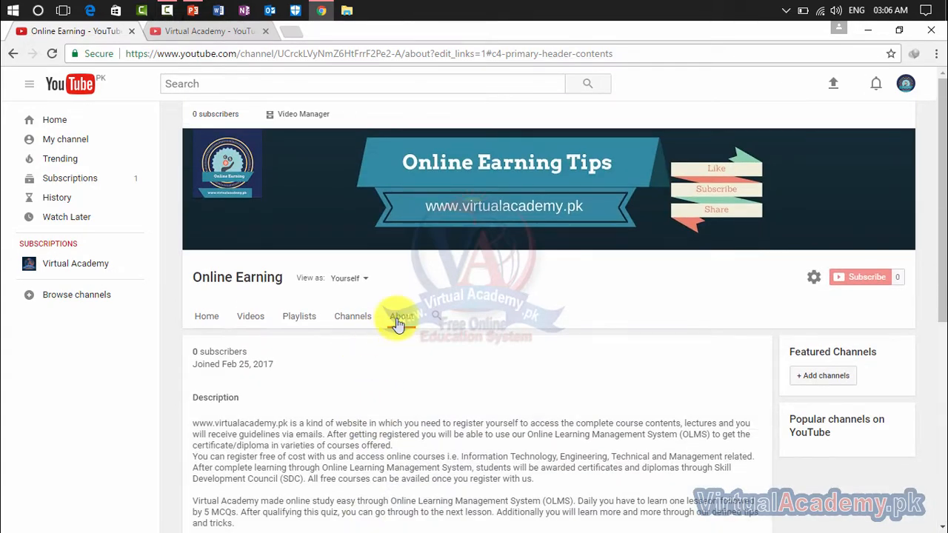
{"action": "scroll", "coordinate": [393, 326], "scroll_direction": "down", "scroll_amount": 3}
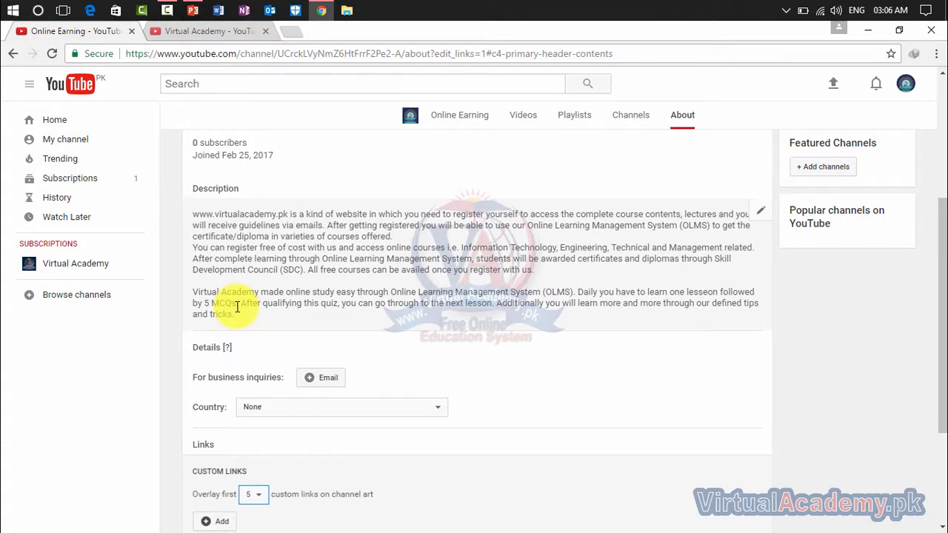
{"action": "scroll", "coordinate": [237, 306], "scroll_direction": "down", "scroll_amount": 2}
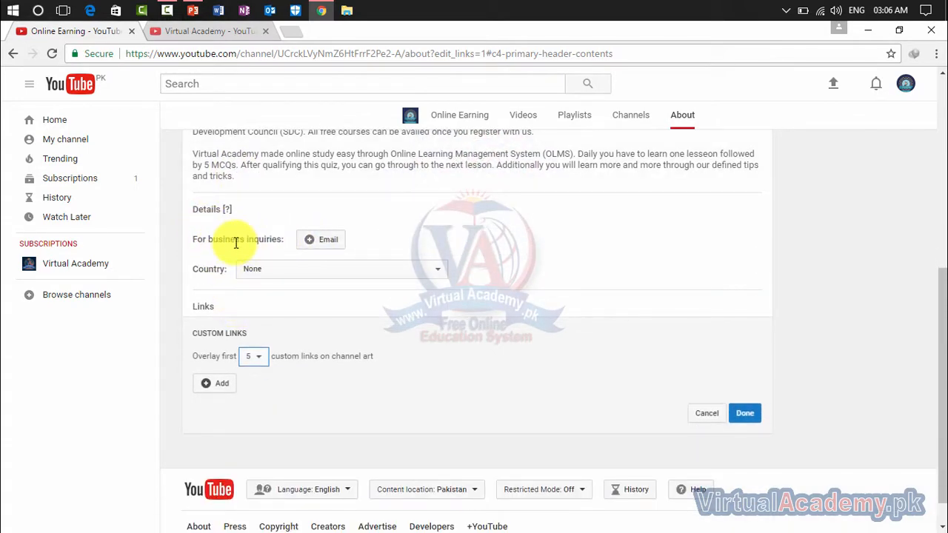
{"action": "left_click", "coordinate": [328, 247]}
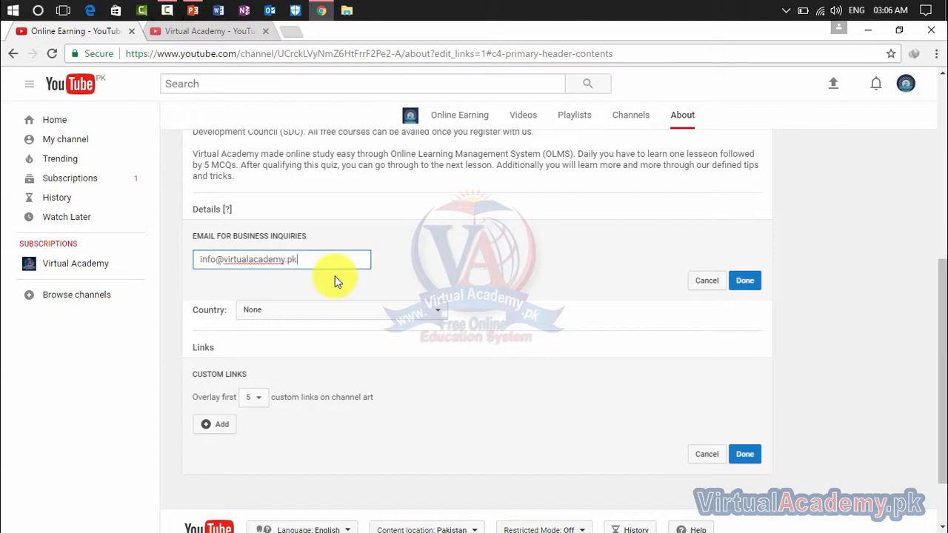
{"action": "left_click", "coordinate": [745, 281]}
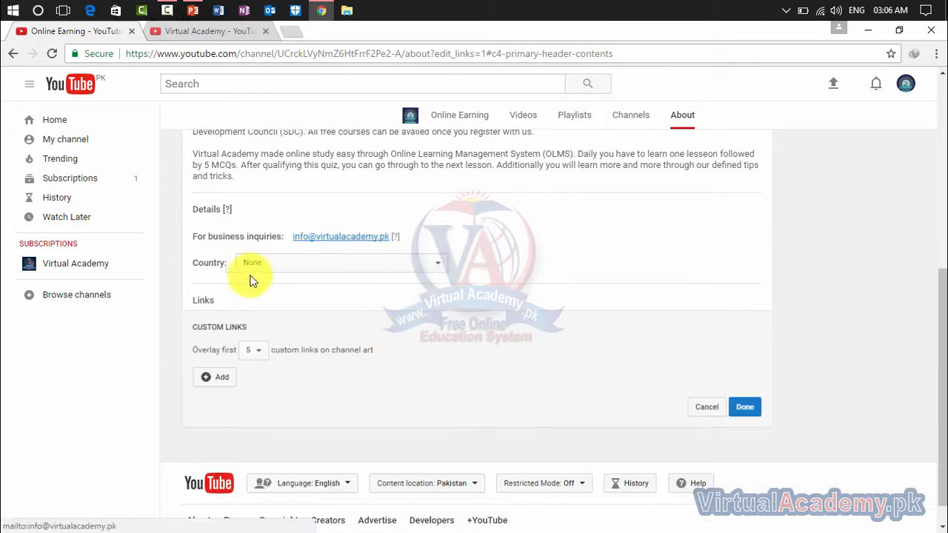
Set the channel's country to Pakistan in the About details
{"action": "left_click", "coordinate": [289, 264]}
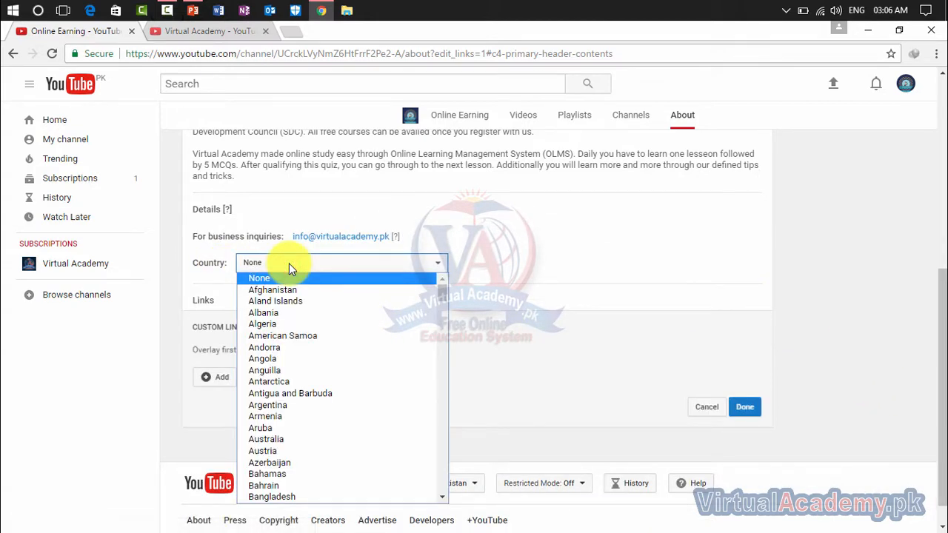
{"action": "key", "text": "p"}
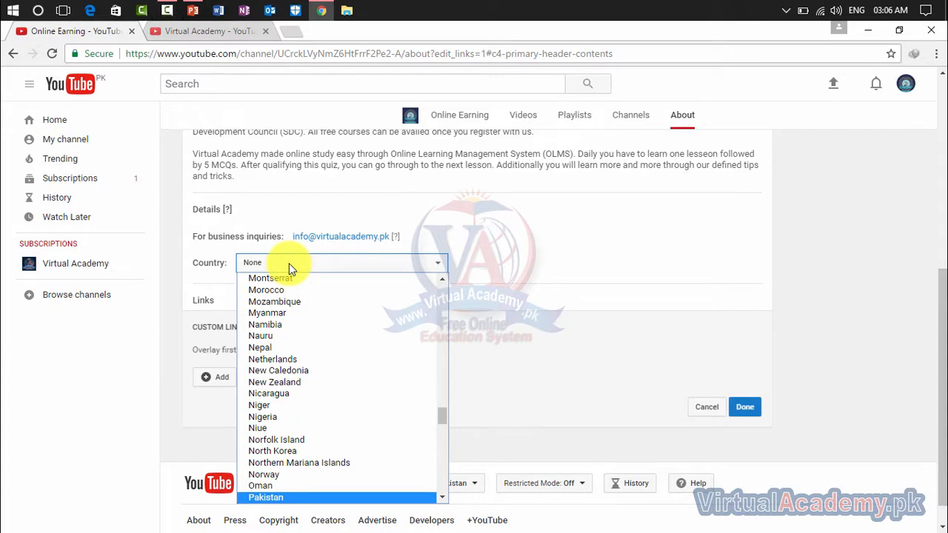
{"action": "key", "text": "Return"}
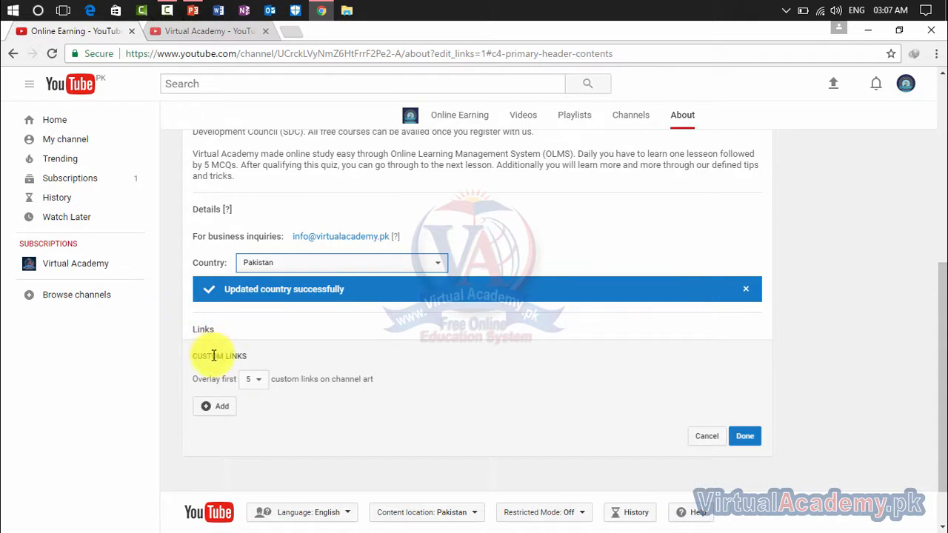
{"action": "left_click", "coordinate": [214, 409]}
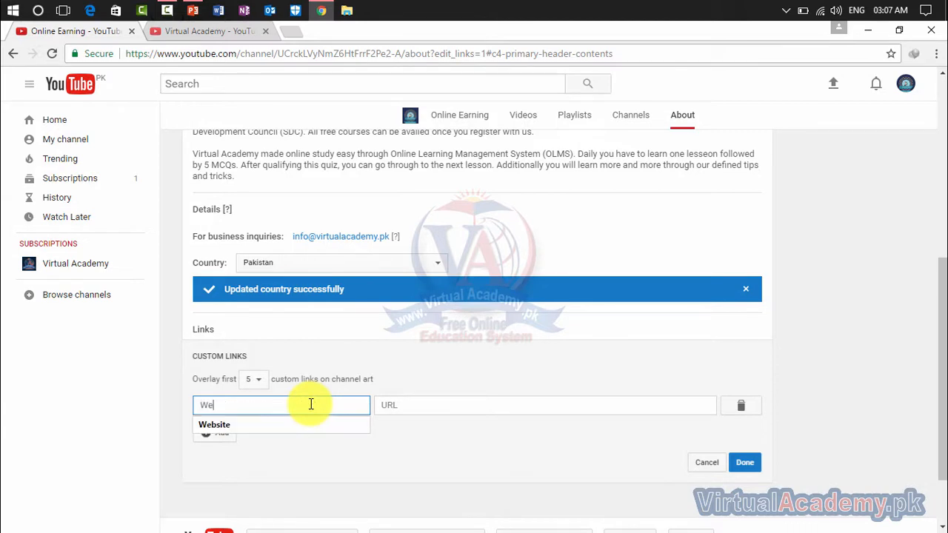
{"action": "key", "text": "Down"}
{"action": "key", "text": "Return"}
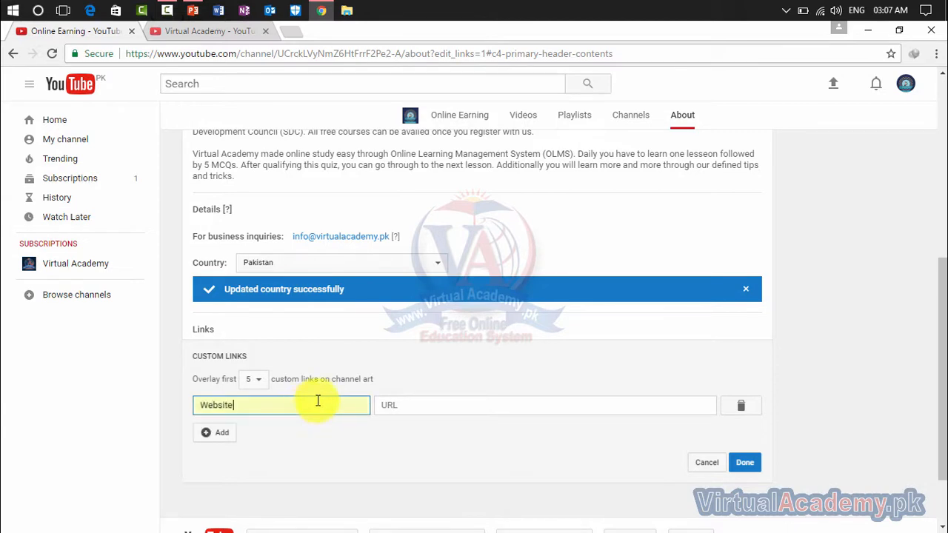
{"action": "left_click", "coordinate": [391, 405]}
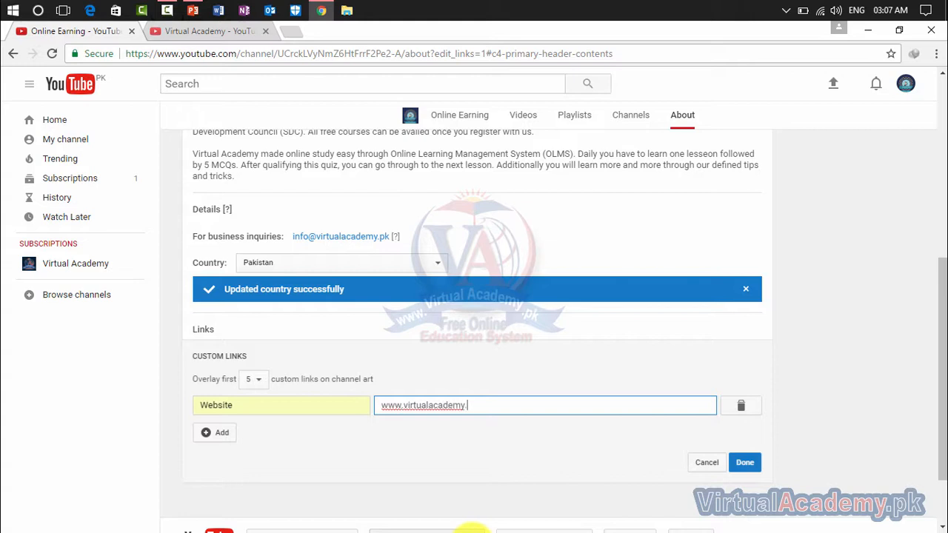
{"action": "left_click", "coordinate": [749, 465]}
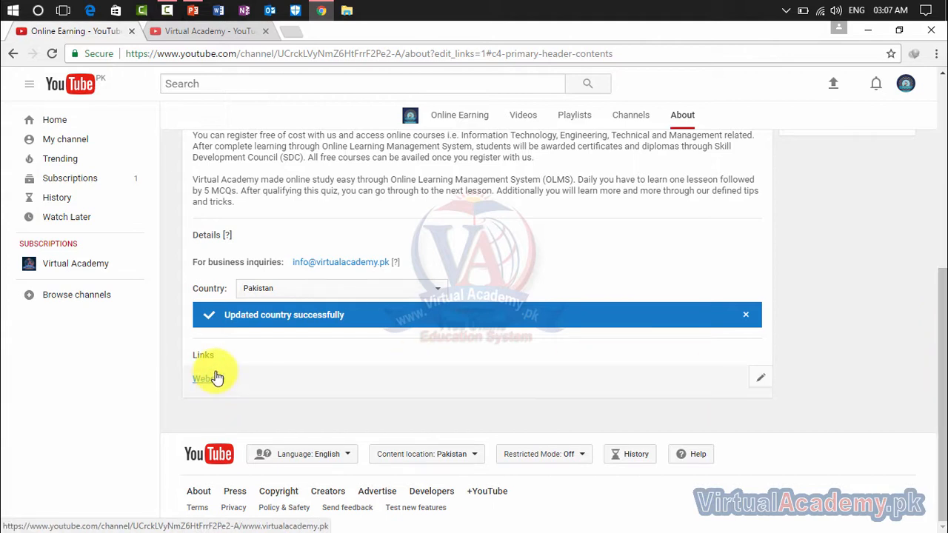
Reopen the channel's custom links for editing and add a second link row titled Twitter
{"action": "left_click", "coordinate": [763, 378]}
{"action": "left_click_drag", "start_coordinate": [942, 256], "coordinate": [934, 392]}
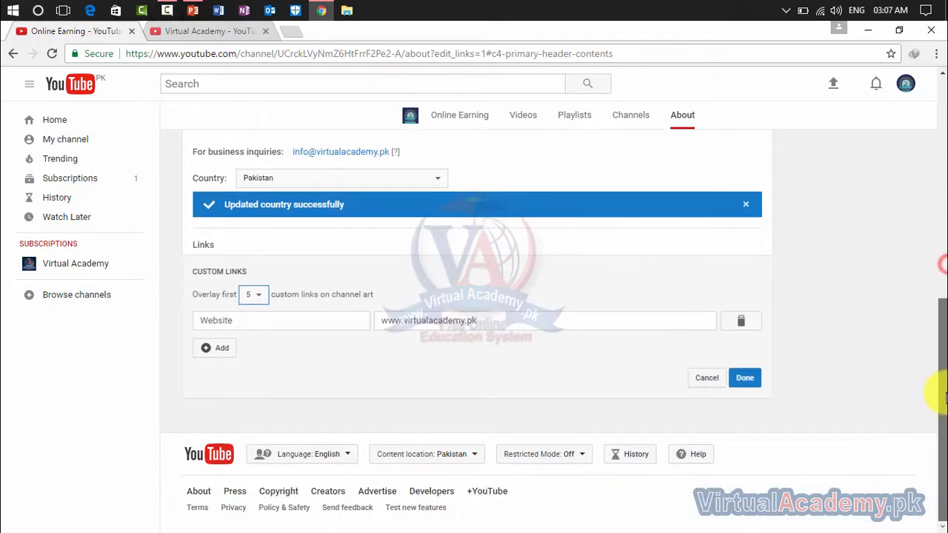
{"action": "left_click", "coordinate": [216, 349]}
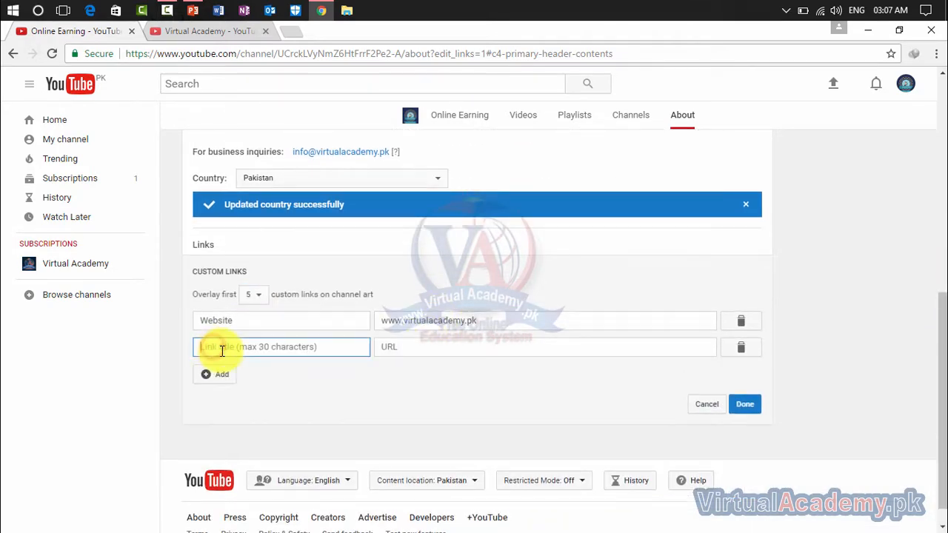
{"action": "type", "text": "Twitter"}
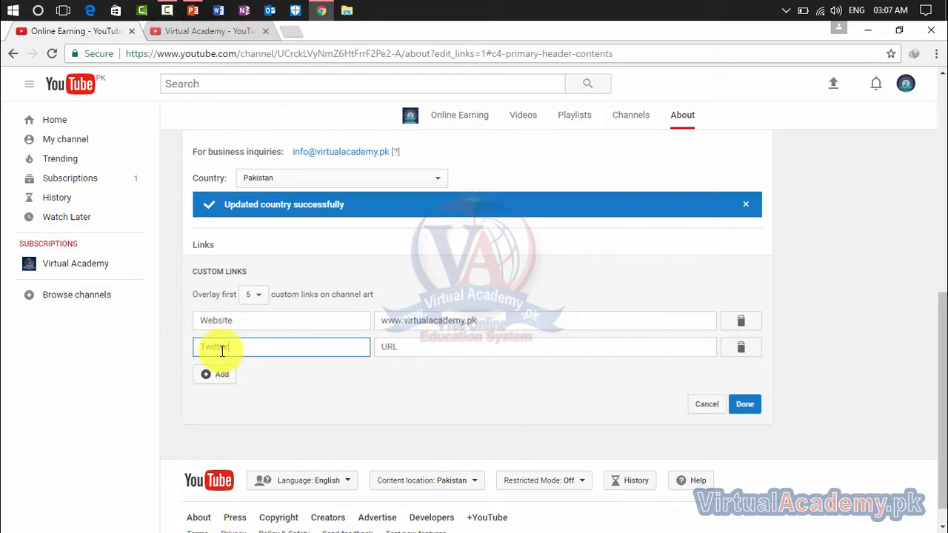
{"action": "left_click", "coordinate": [409, 344]}
{"action": "left_click", "coordinate": [406, 346]}
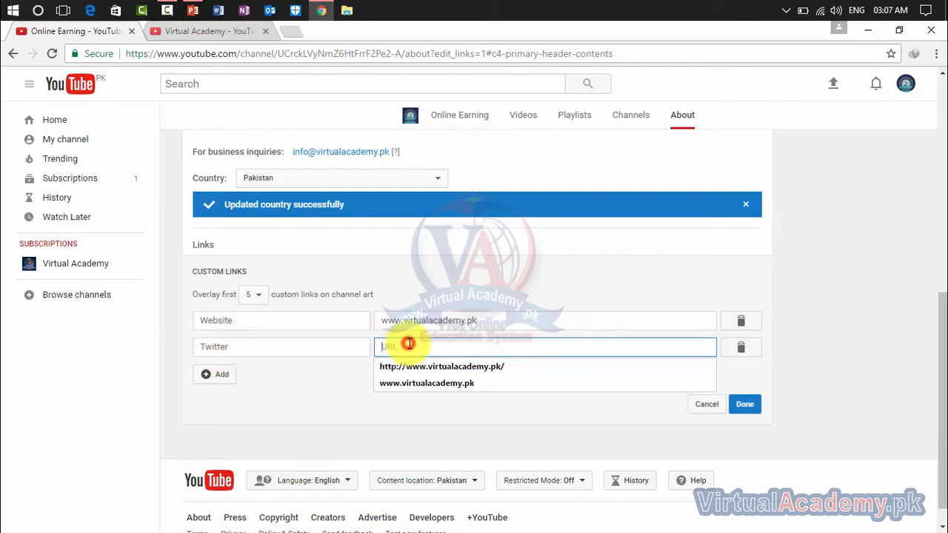
{"action": "type", "text": "www"}
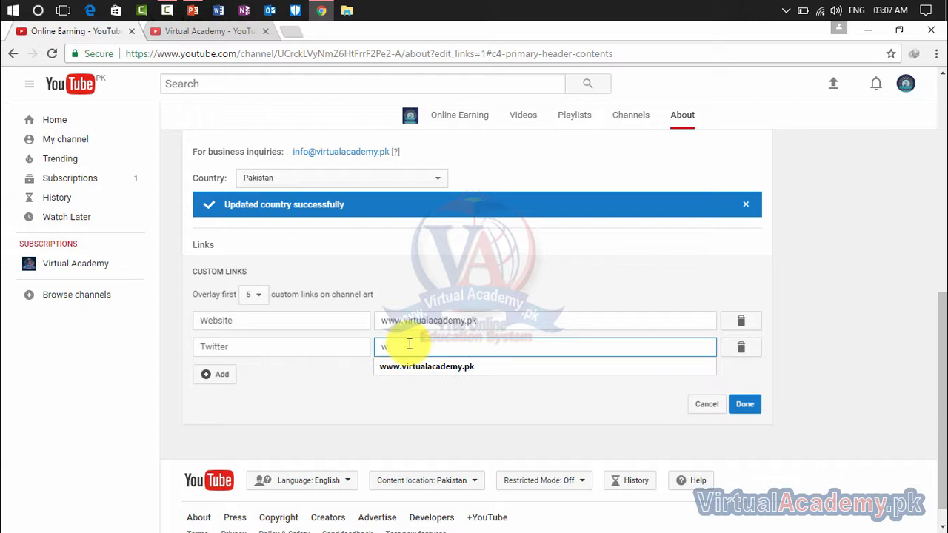
{"action": "key", "text": "BackSpace"}
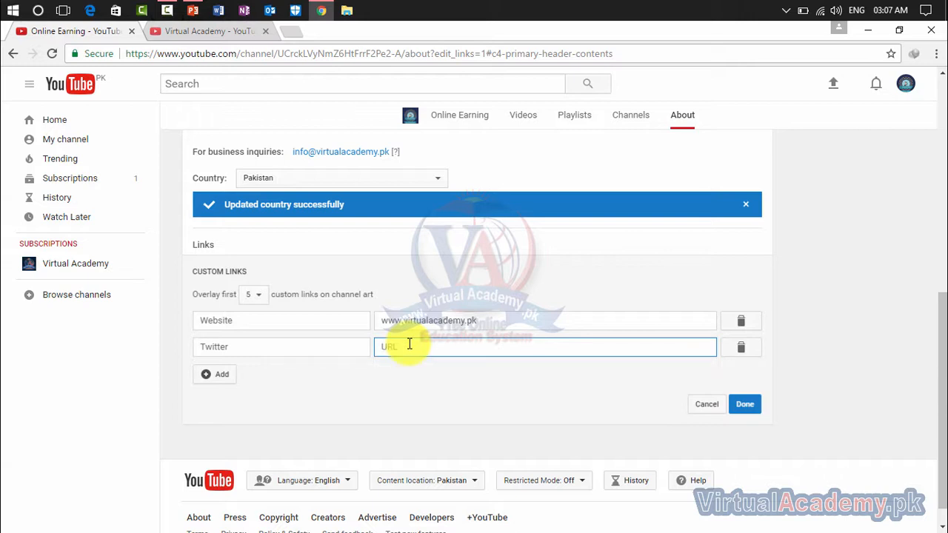
{"action": "type", "text": "www"}
{"action": "key", "text": "BackSpace"}
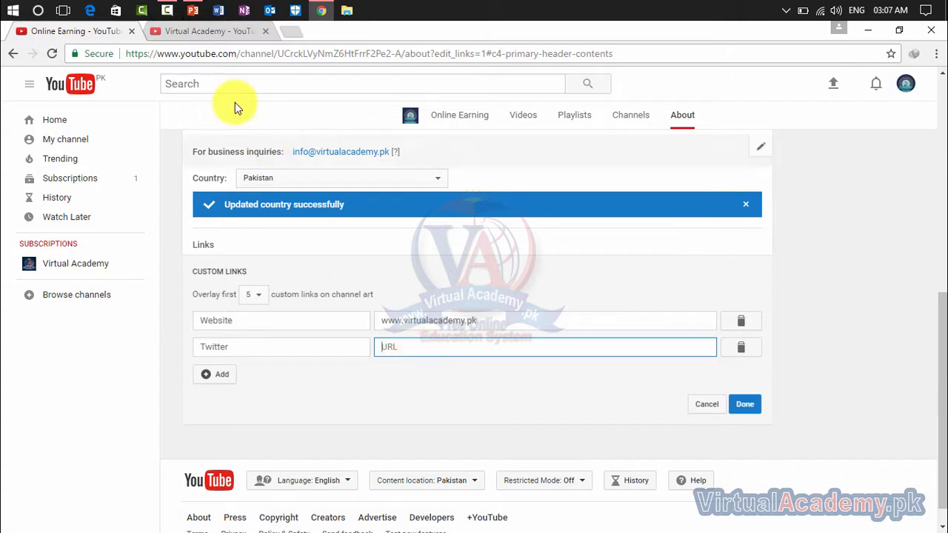
{"action": "left_click", "coordinate": [288, 31]}
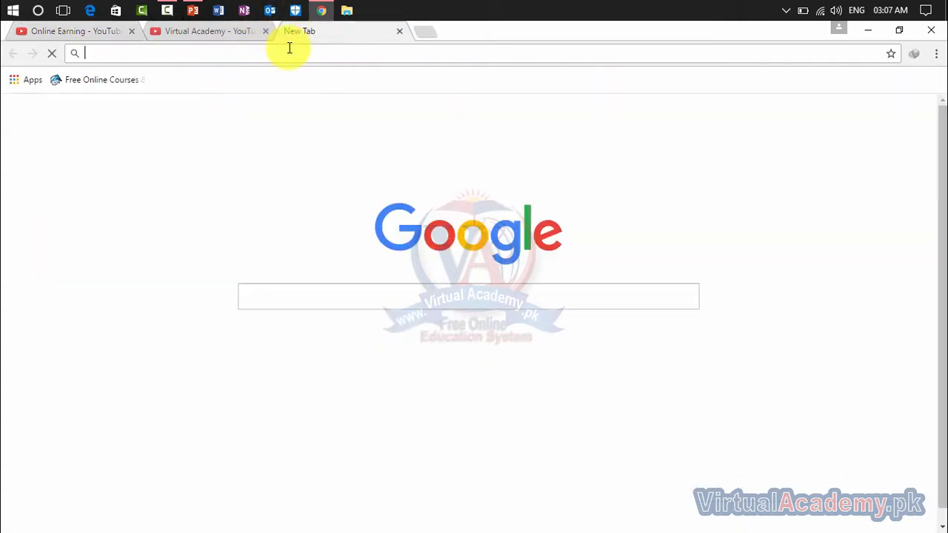
{"action": "type", "text": "virtualacademy.pk"}
{"action": "key", "text": "Return"}
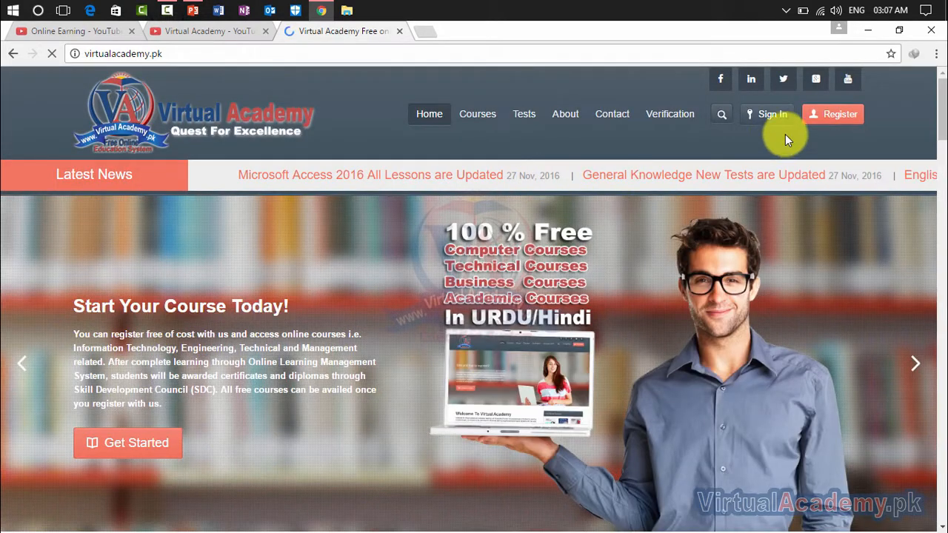
{"action": "left_click", "coordinate": [784, 80]}
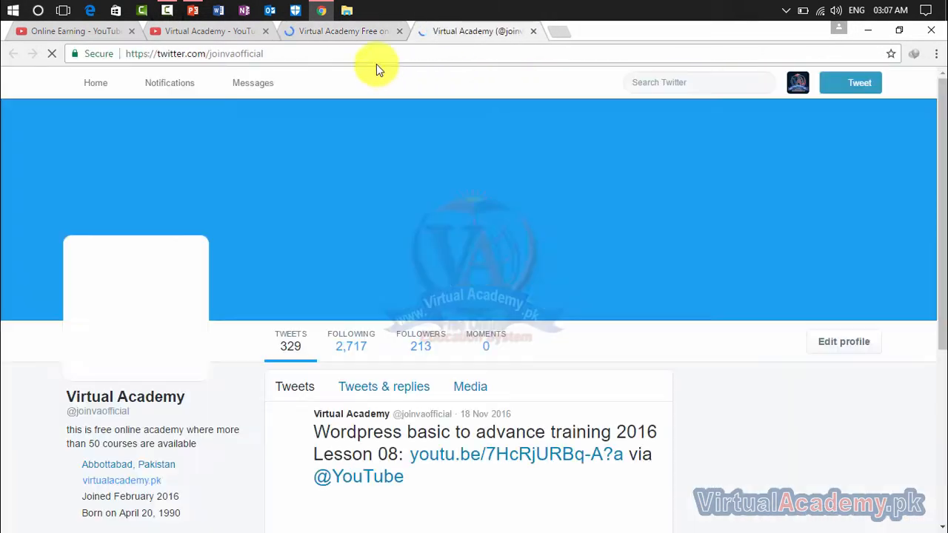
{"action": "left_click", "coordinate": [360, 53]}
{"action": "key", "text": "ctrl+c"}
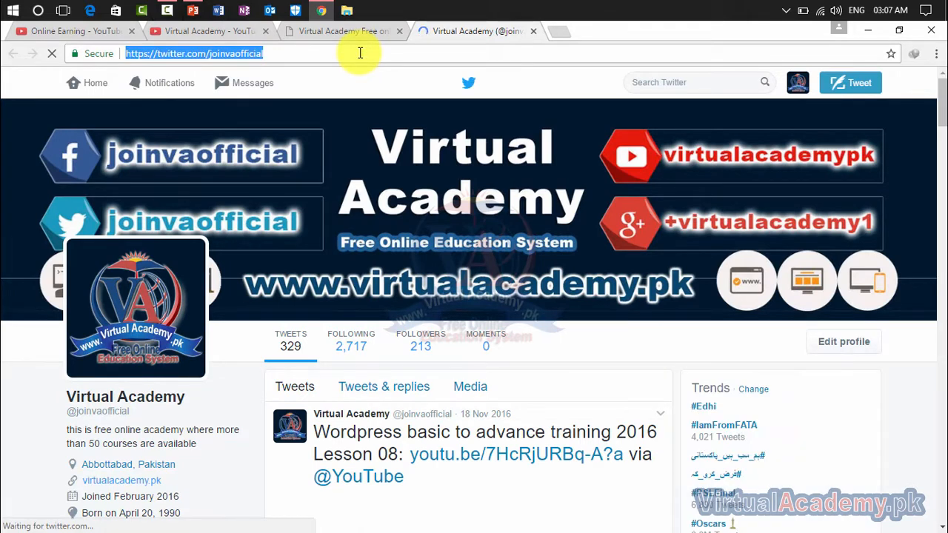
{"action": "left_click", "coordinate": [100, 33]}
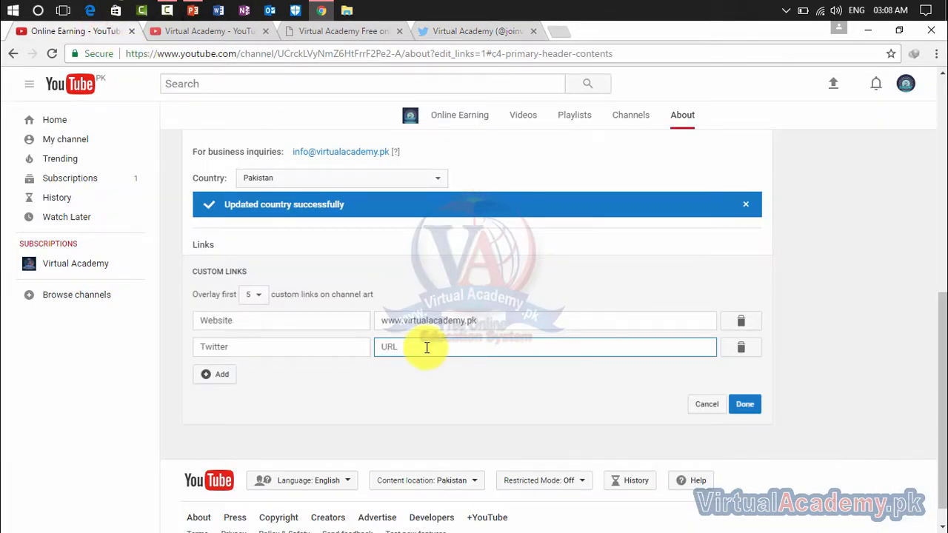
{"action": "key", "text": "ctrl+v"}
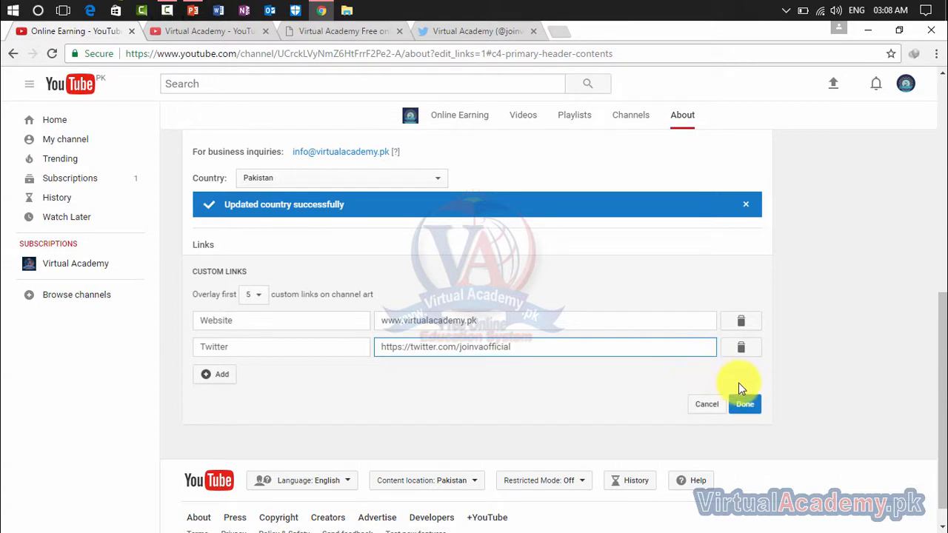
Add a third custom link row titled Facebook below the Twitter link
{"action": "left_click", "coordinate": [217, 375]}
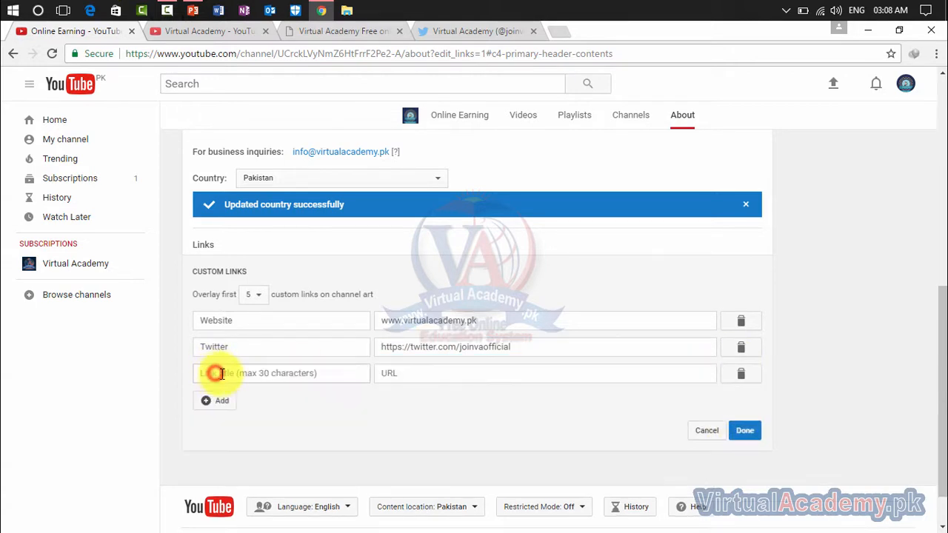
{"action": "left_click", "coordinate": [231, 375]}
{"action": "type", "text": "Fa"}
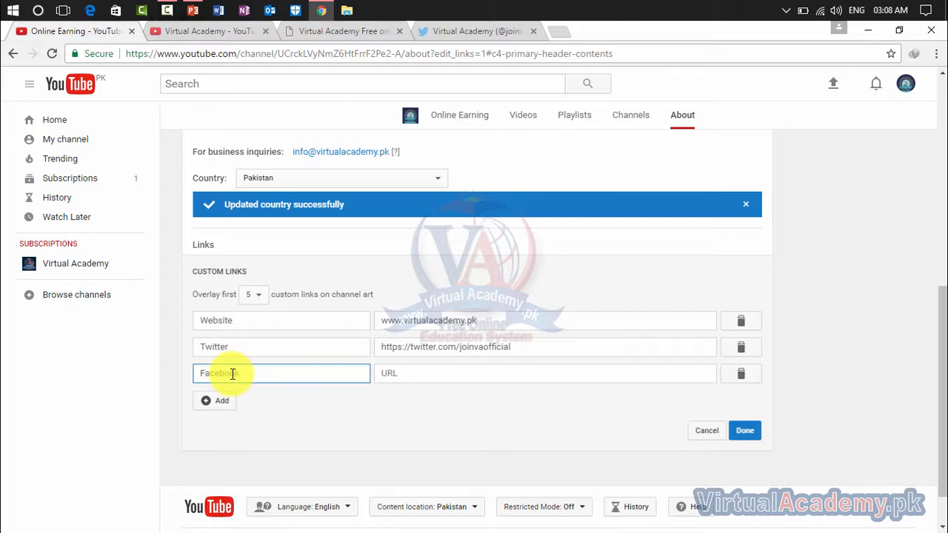
{"action": "type", "text": "cebook"}
{"action": "left_click", "coordinate": [405, 375]}
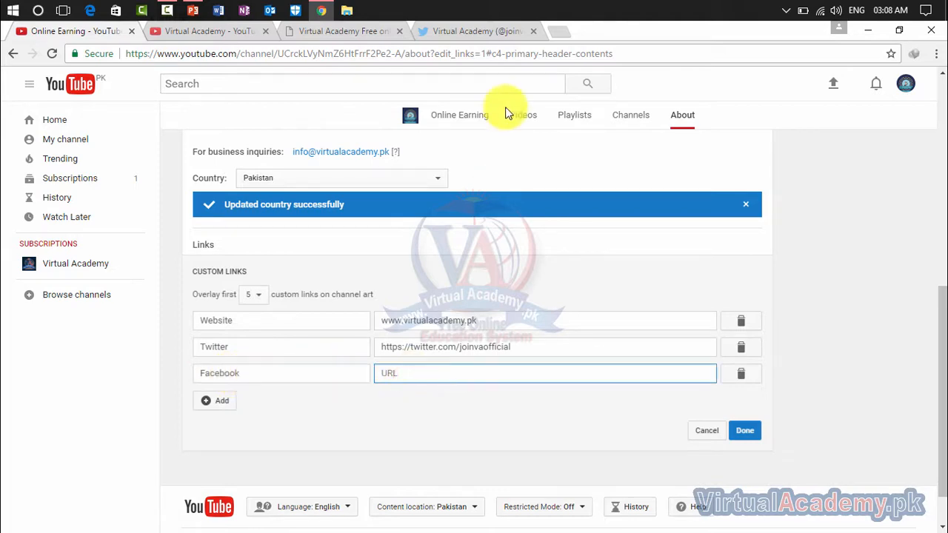
{"action": "left_click", "coordinate": [481, 38]}
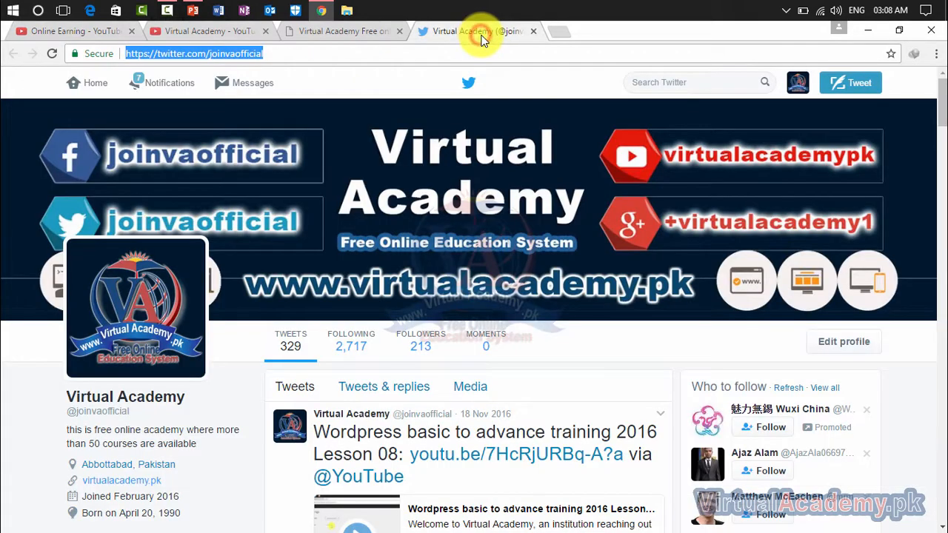
{"action": "left_click", "coordinate": [533, 33]}
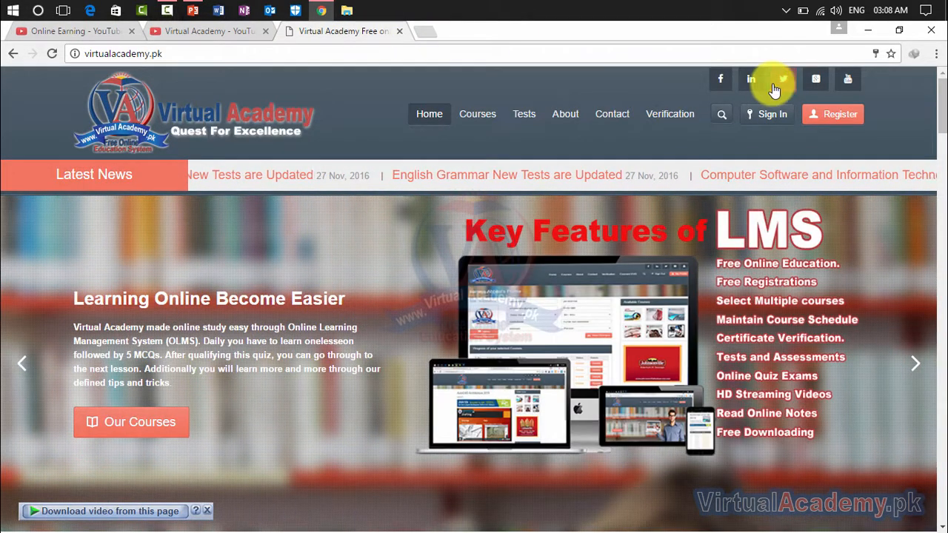
{"action": "left_click", "coordinate": [721, 81]}
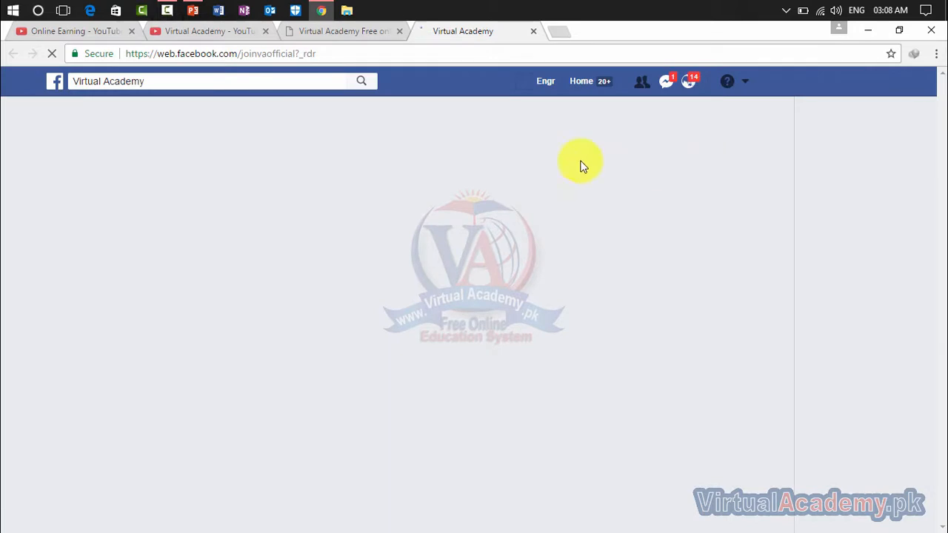
{"action": "left_click", "coordinate": [335, 54]}
{"action": "key", "text": "ctrl+c"}
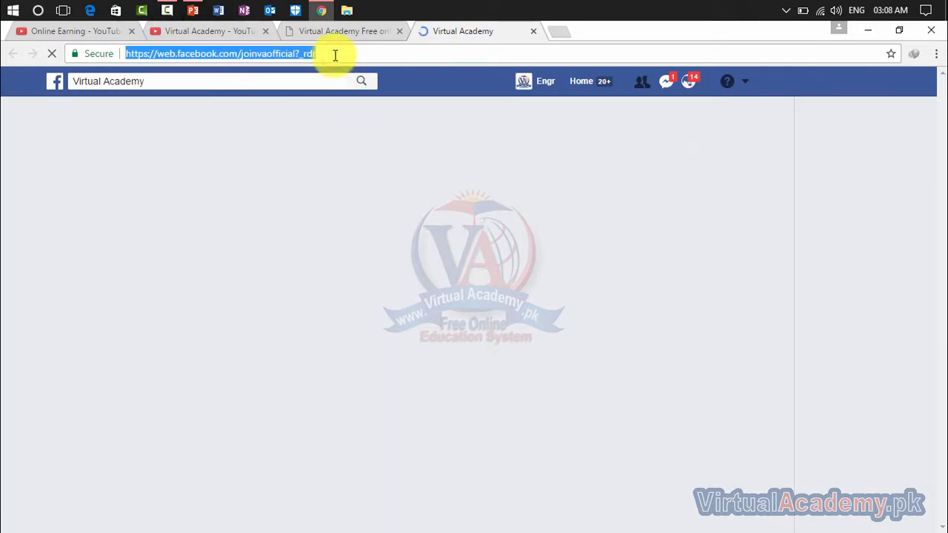
{"action": "left_click", "coordinate": [172, 32]}
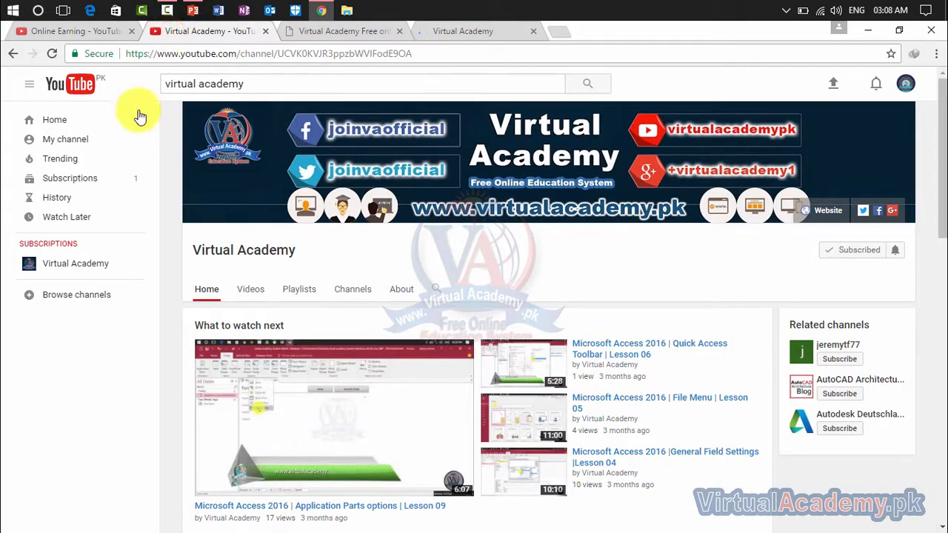
{"action": "left_click", "coordinate": [104, 31]}
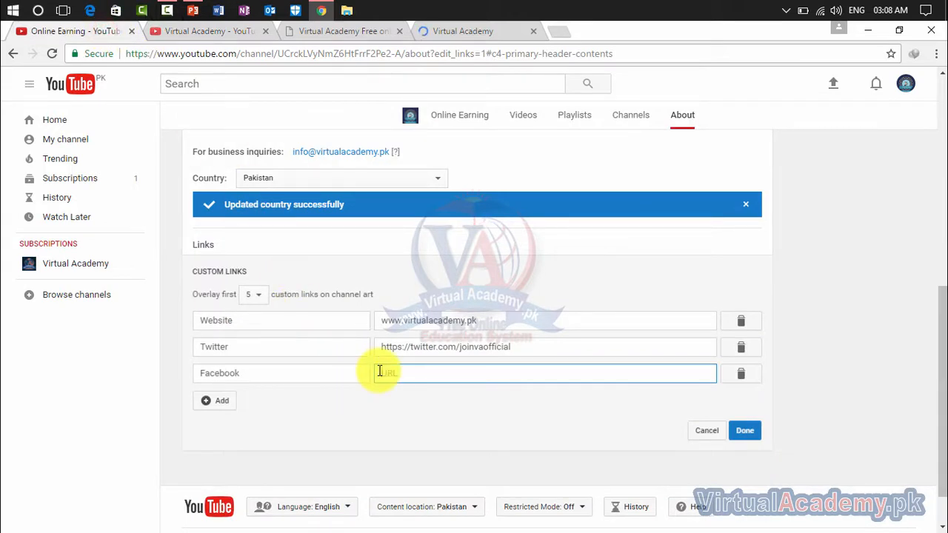
{"action": "key", "text": "ctrl+v"}
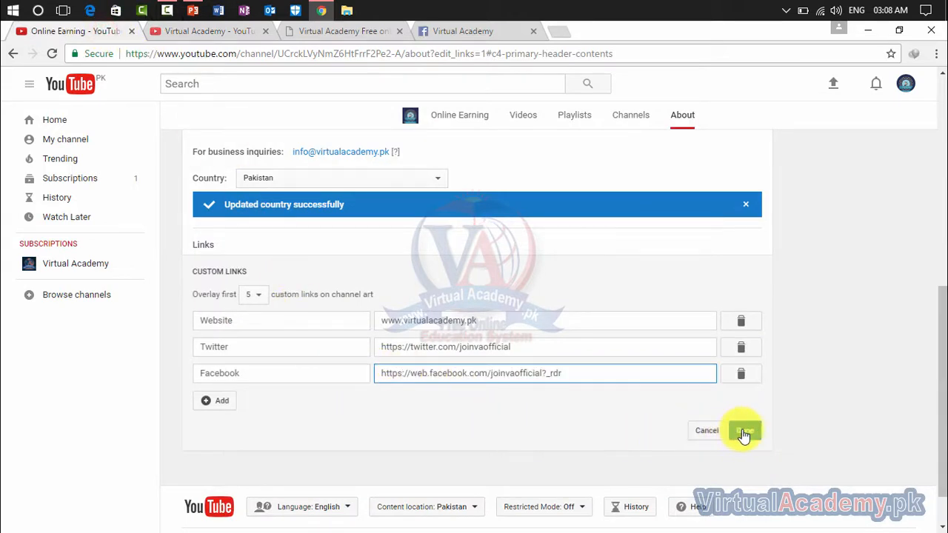
Add a fourth custom link row titled Google+ below the Facebook link
{"action": "left_click", "coordinate": [211, 401]}
{"action": "left_click", "coordinate": [293, 406]}
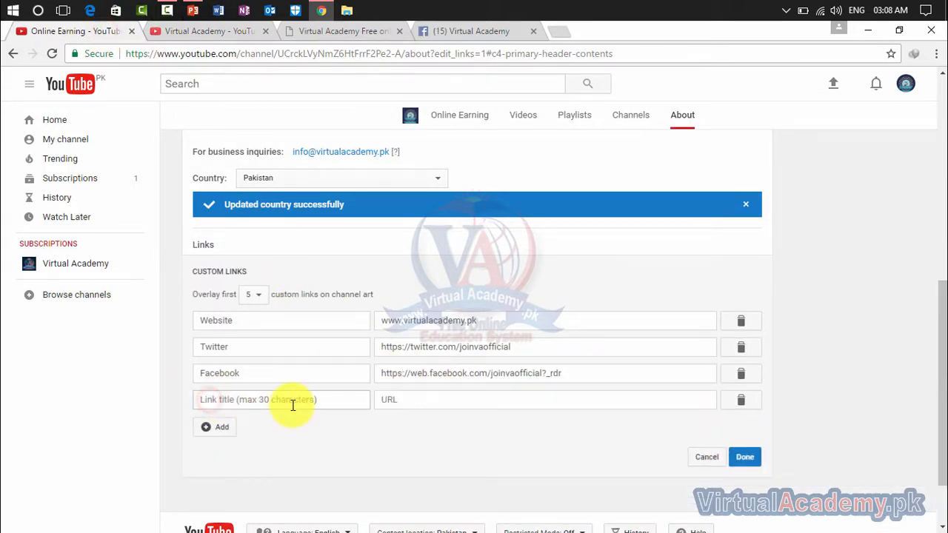
{"action": "left_click", "coordinate": [292, 405]}
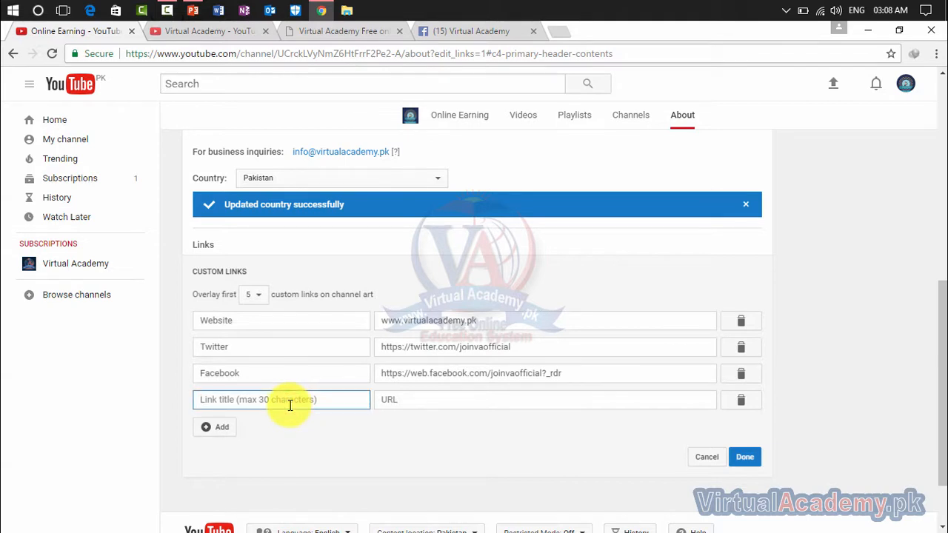
{"action": "type", "text": "Y"}
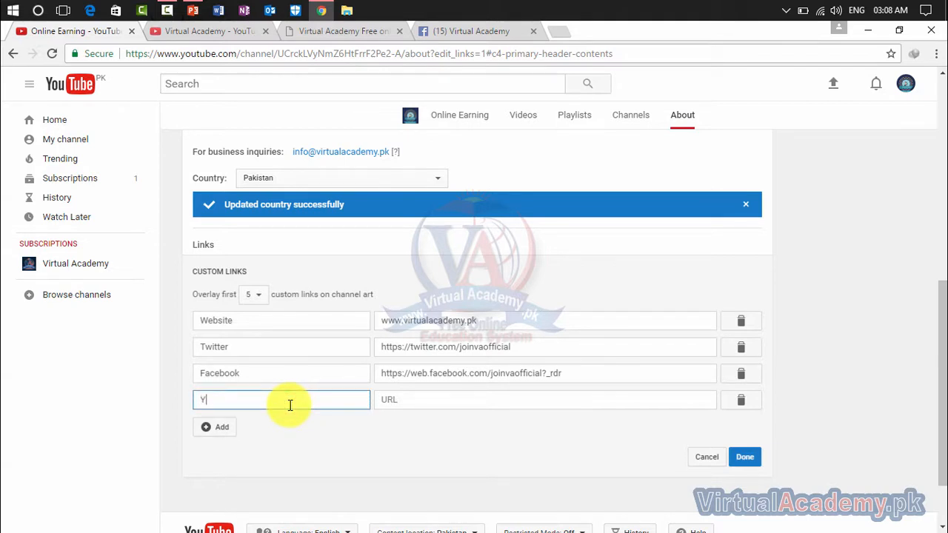
{"action": "key", "text": "BackSpace"}
{"action": "type", "text": "Google+"}
{"action": "left_click", "coordinate": [387, 402]}
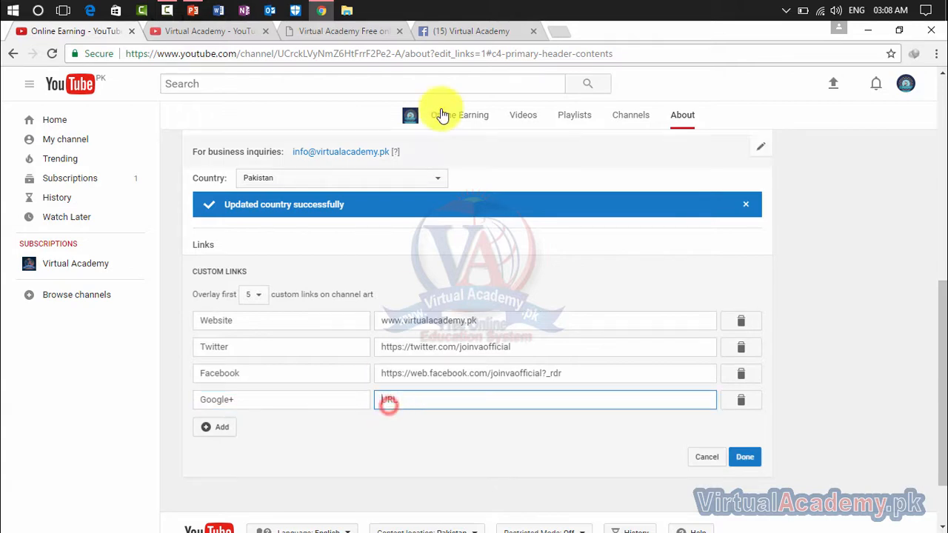
{"action": "left_click", "coordinate": [459, 34]}
{"action": "left_click", "coordinate": [531, 31]}
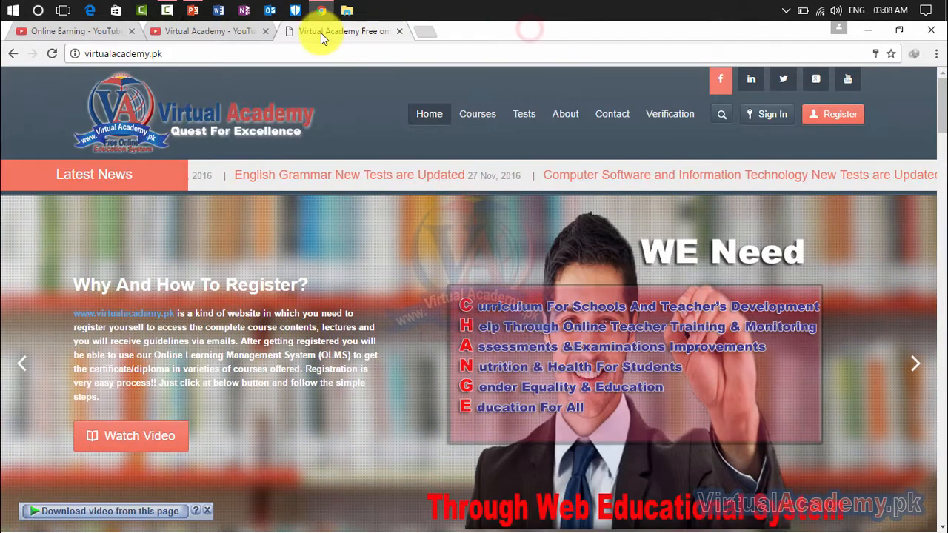
{"action": "left_click", "coordinate": [815, 80]}
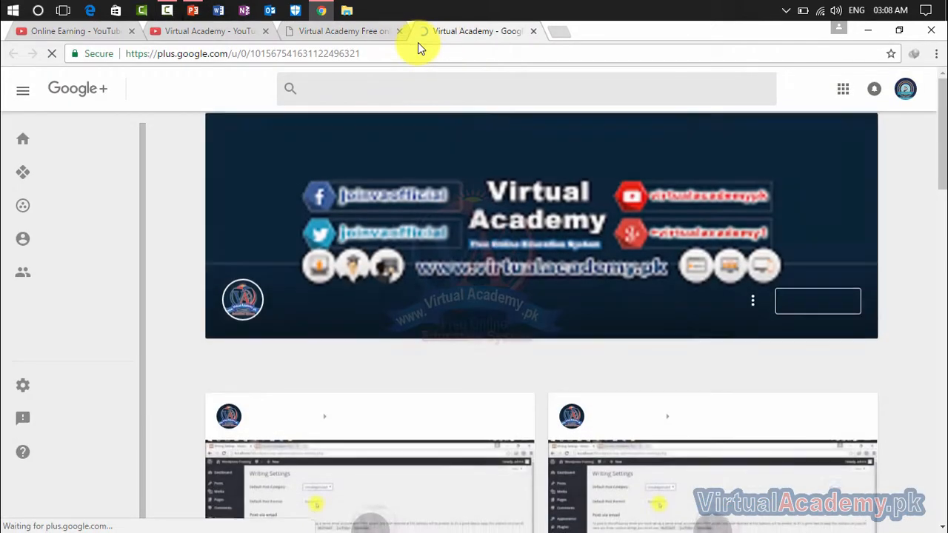
{"action": "left_click", "coordinate": [414, 50]}
{"action": "key", "text": "ctrl+c"}
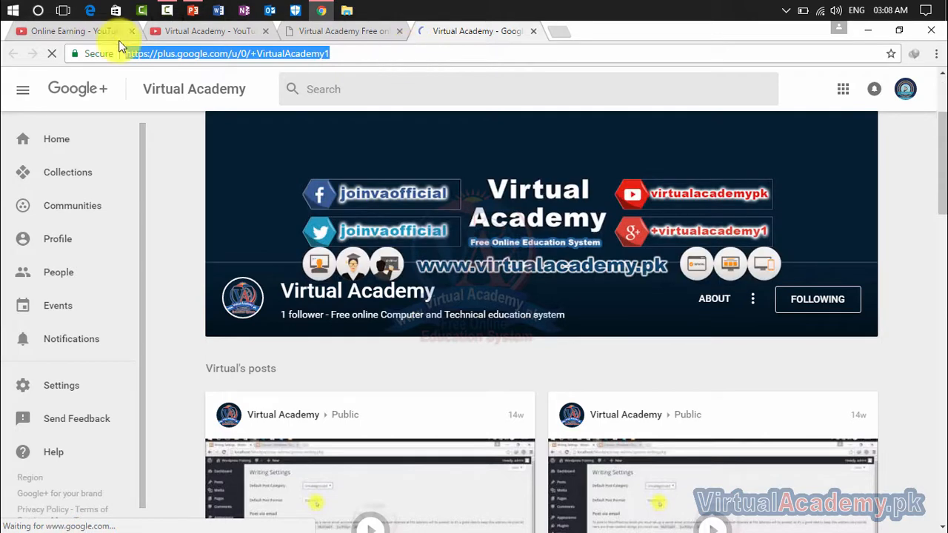
{"action": "left_click", "coordinate": [64, 30]}
{"action": "left_click", "coordinate": [436, 399]}
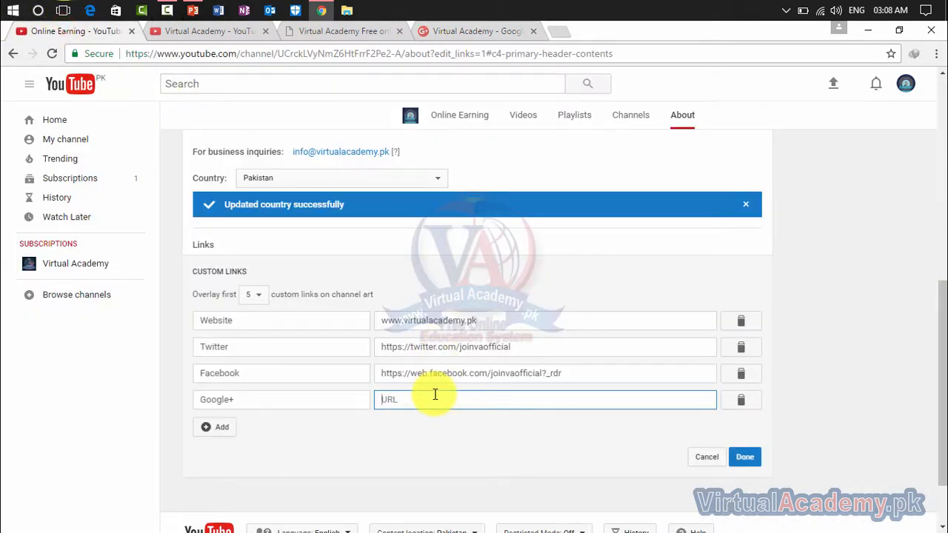
{"action": "key", "text": "ctrl+v"}
Add a fifth custom link titled Linkedin, using the LinkedIn page address reached from virtualacademy.pk as its URL, and save the custom links
{"action": "left_click", "coordinate": [218, 428]}
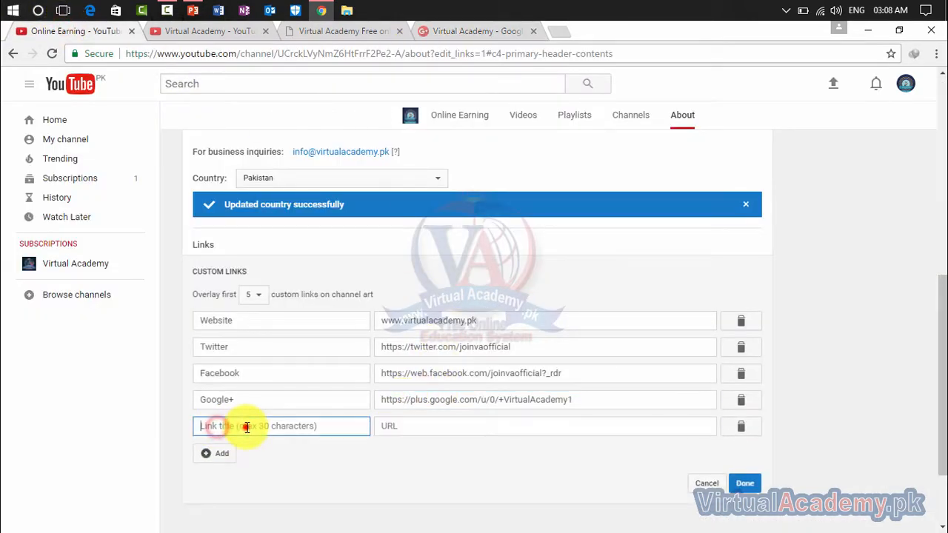
{"action": "type", "text": "Linkedin"}
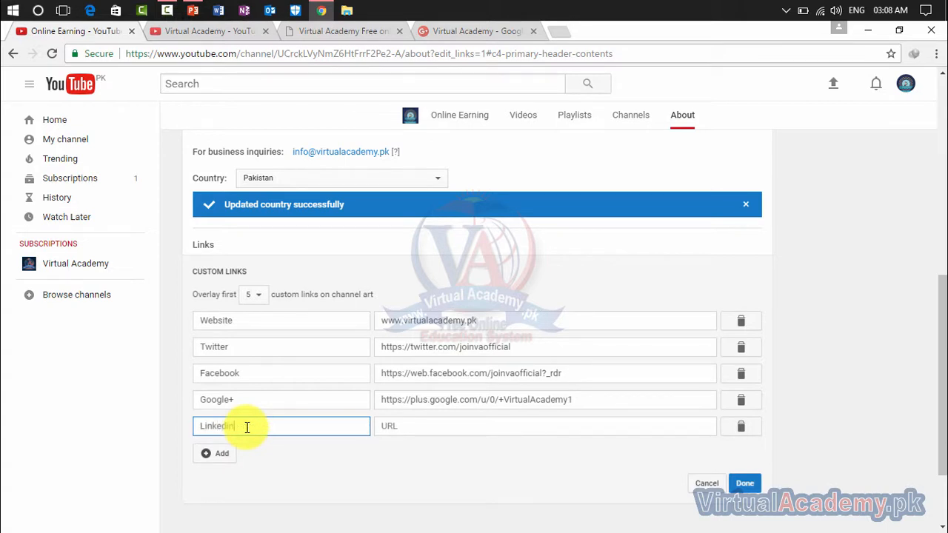
{"action": "left_click", "coordinate": [426, 430]}
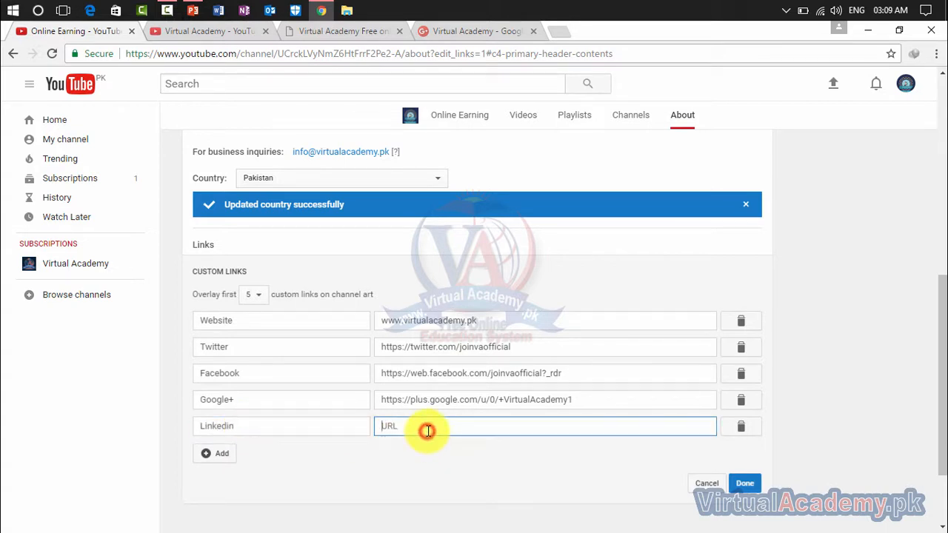
{"action": "left_click", "coordinate": [209, 31]}
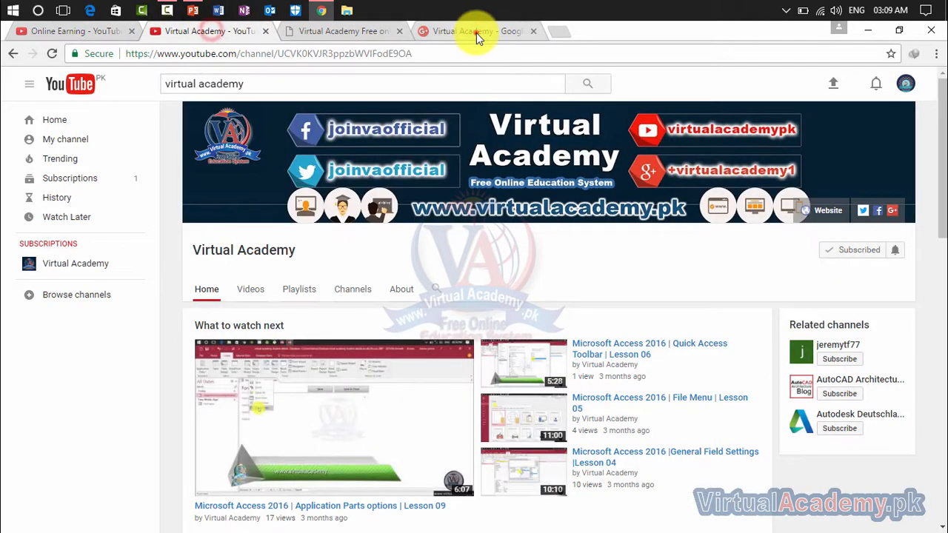
{"action": "left_click", "coordinate": [477, 31]}
{"action": "left_click", "coordinate": [346, 31]}
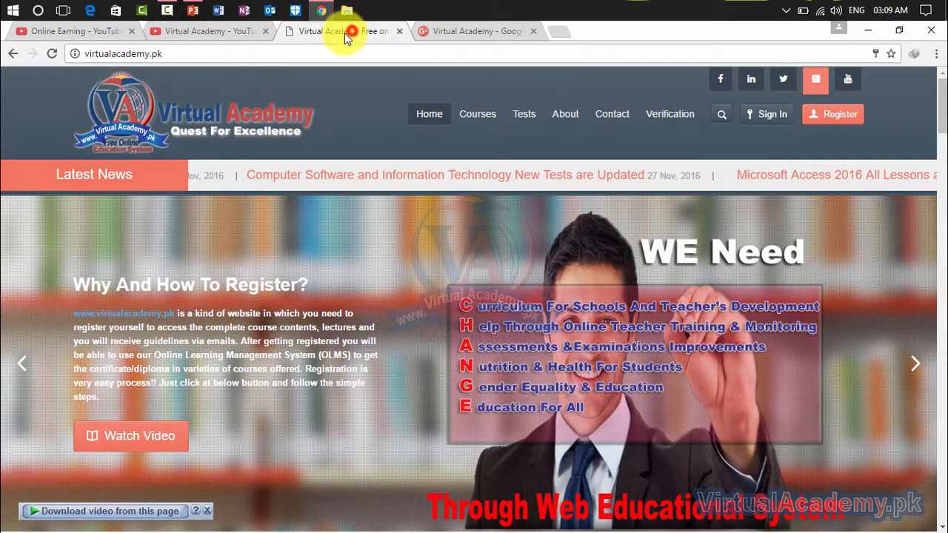
{"action": "left_click", "coordinate": [750, 80]}
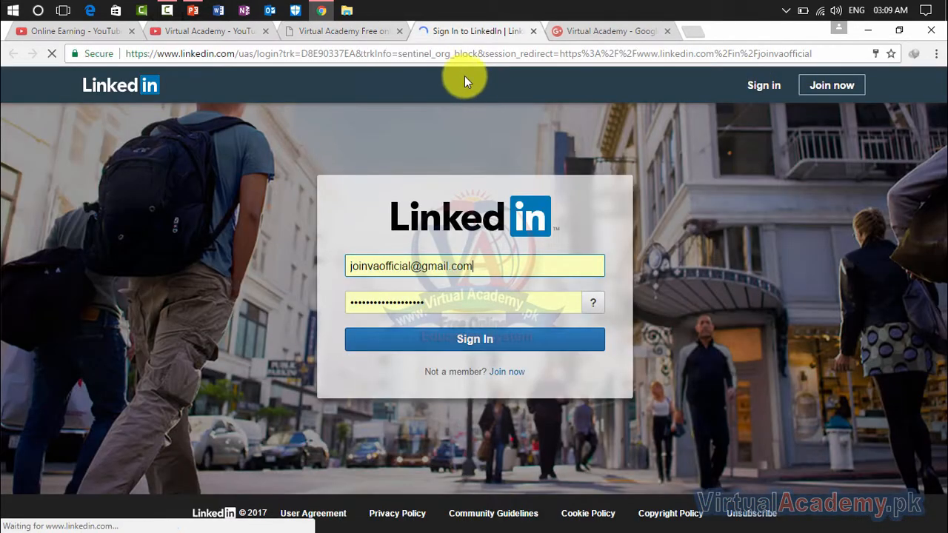
{"action": "left_click", "coordinate": [446, 54]}
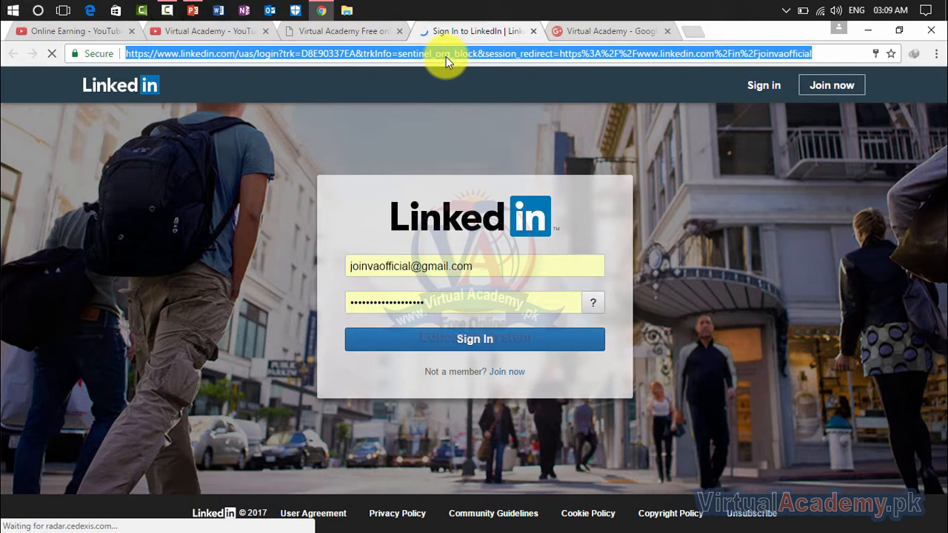
{"action": "left_click", "coordinate": [76, 30]}
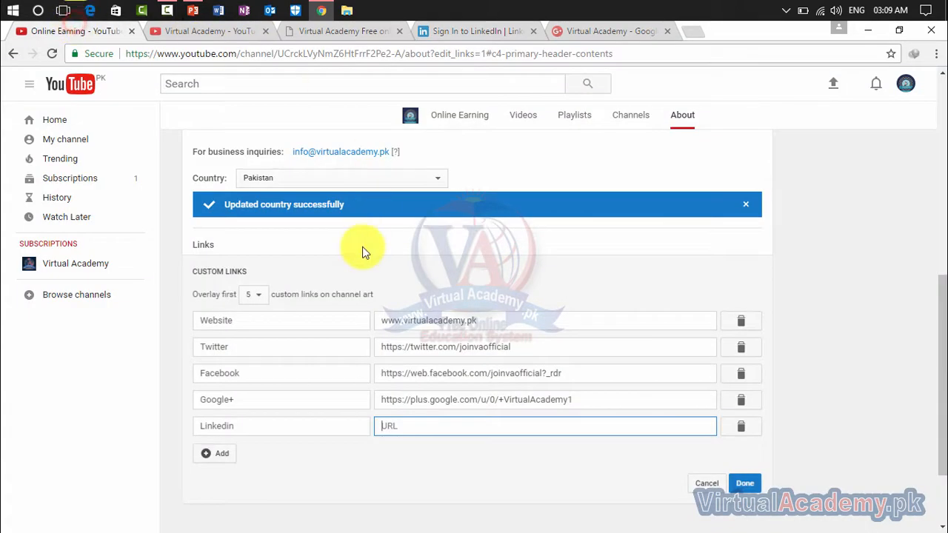
{"action": "key", "text": "ctrl+v"}
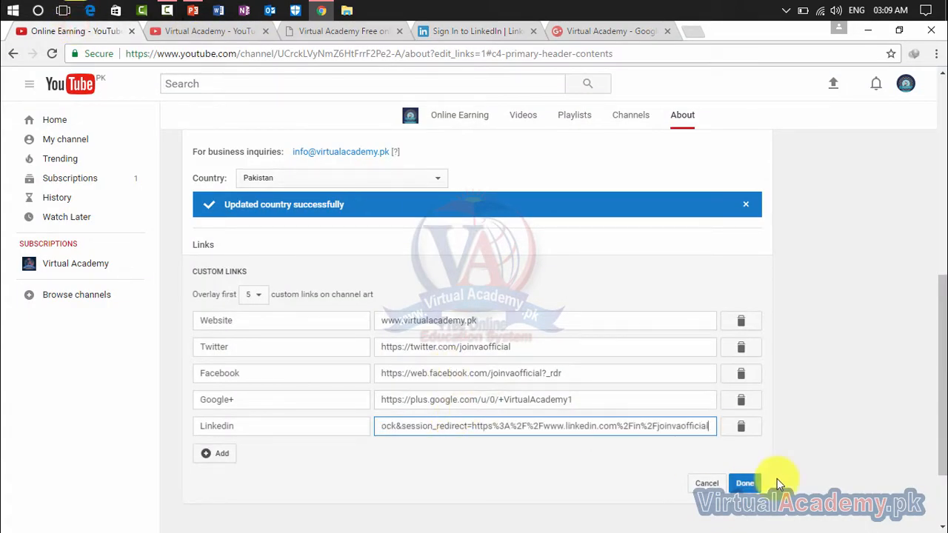
{"action": "left_click", "coordinate": [746, 484]}
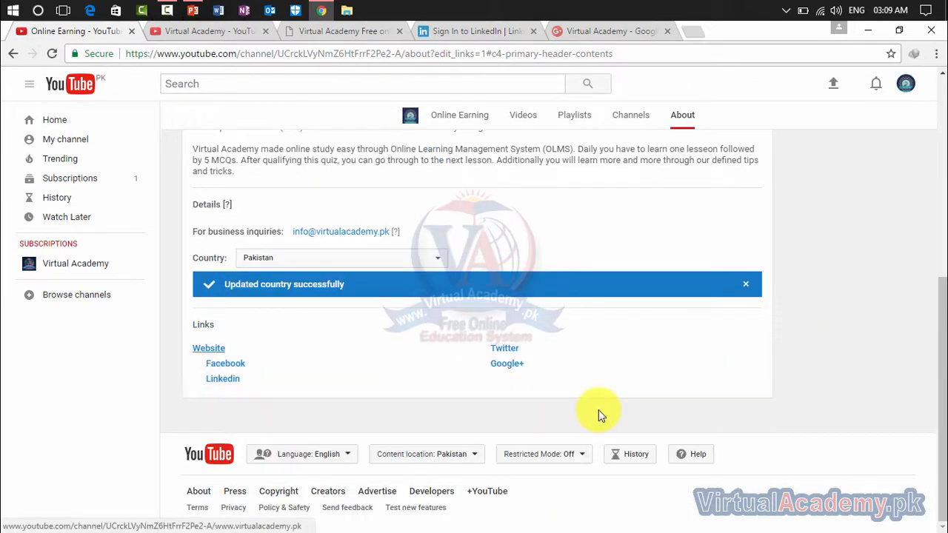
Check the Website, Twitter, Facebook, Google+ and LinkedIn links overlaid on the channel art
{"action": "scroll", "coordinate": [827, 188], "scroll_direction": "up", "scroll_amount": 5}
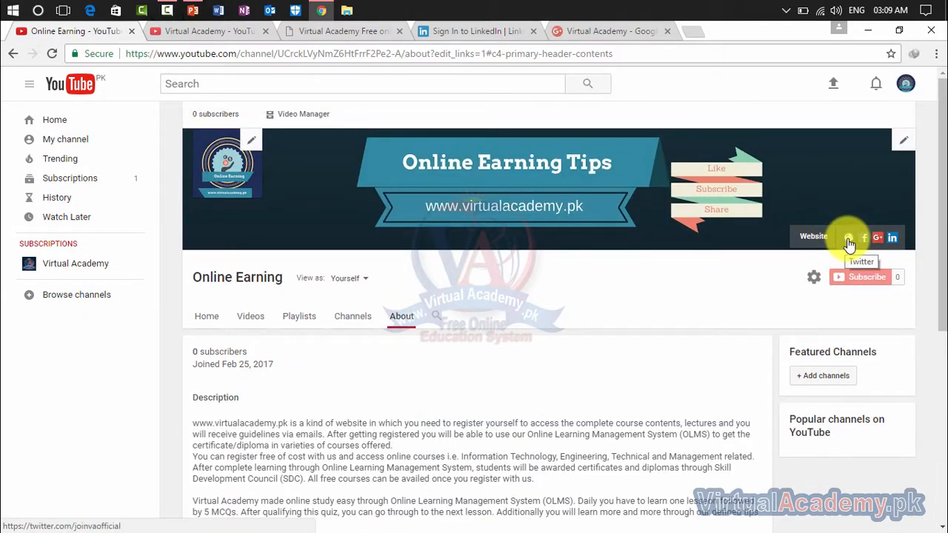
{"action": "left_click", "coordinate": [52, 54]}
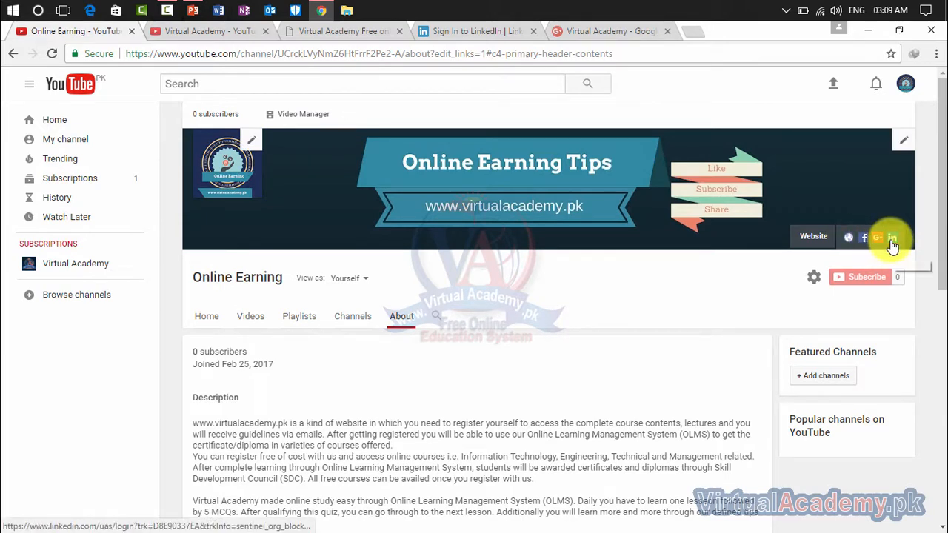
{"action": "left_click", "coordinate": [893, 239]}
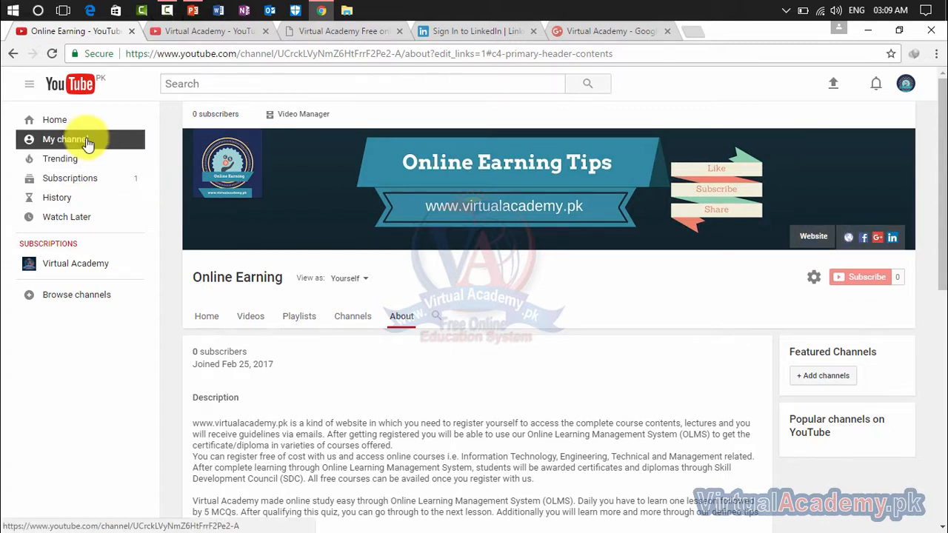
Open the channel's Advanced settings in Creator Studio and examine the Associated website option
{"action": "left_click", "coordinate": [906, 84]}
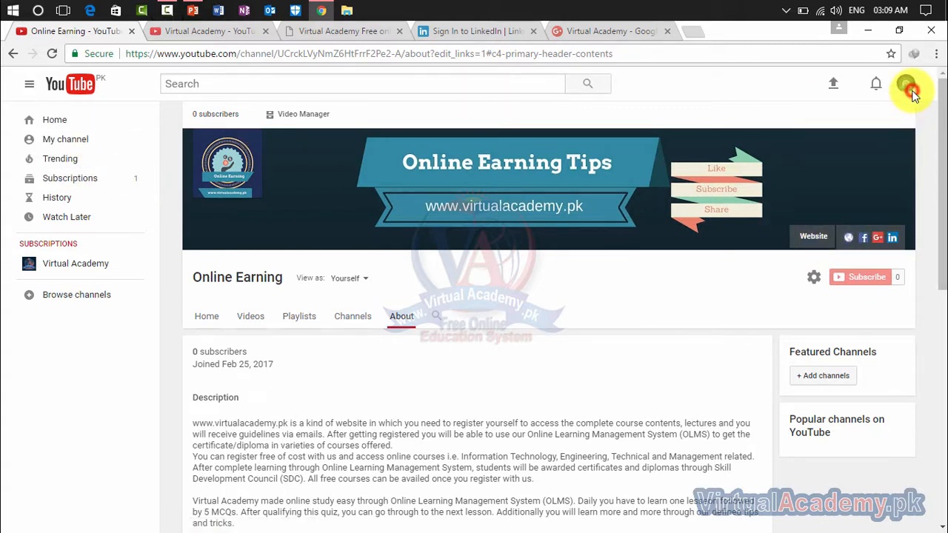
{"action": "left_click", "coordinate": [821, 175]}
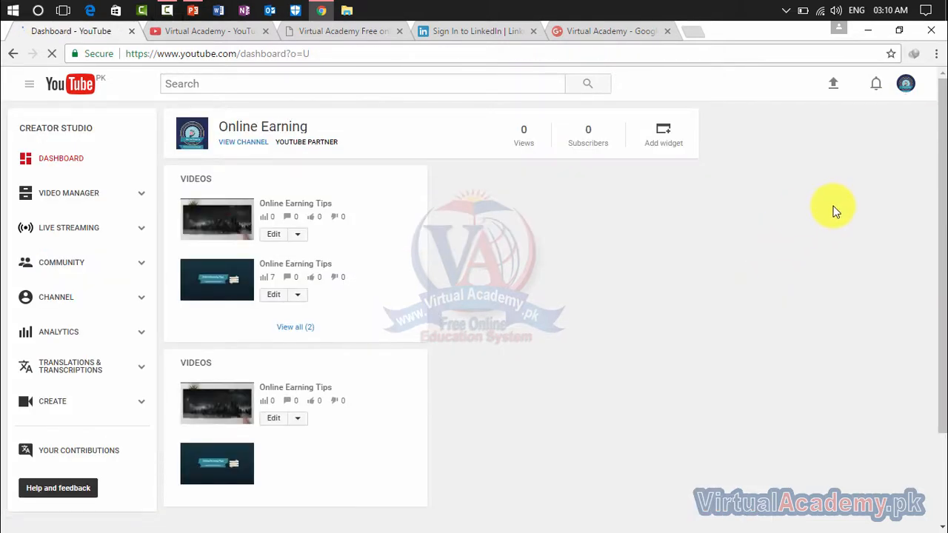
{"action": "left_click", "coordinate": [69, 297]}
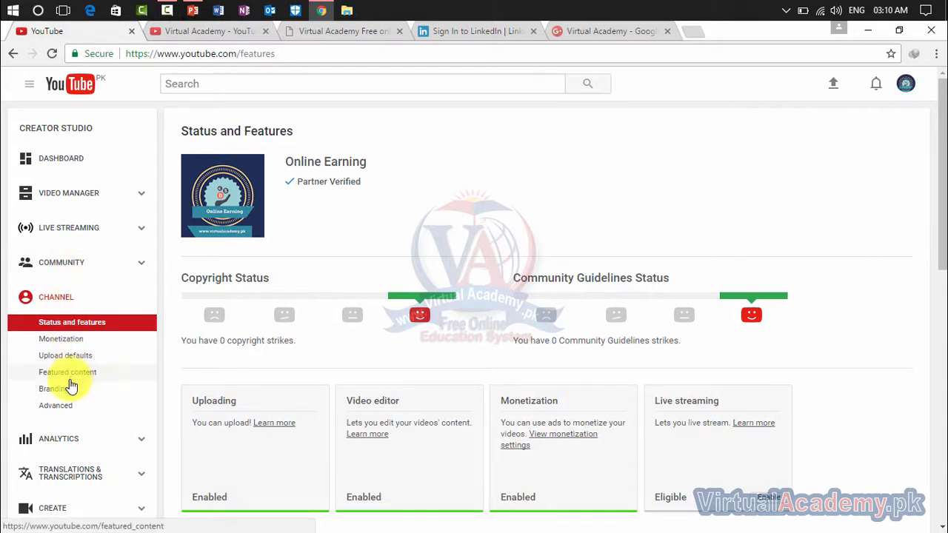
{"action": "left_click", "coordinate": [106, 328]}
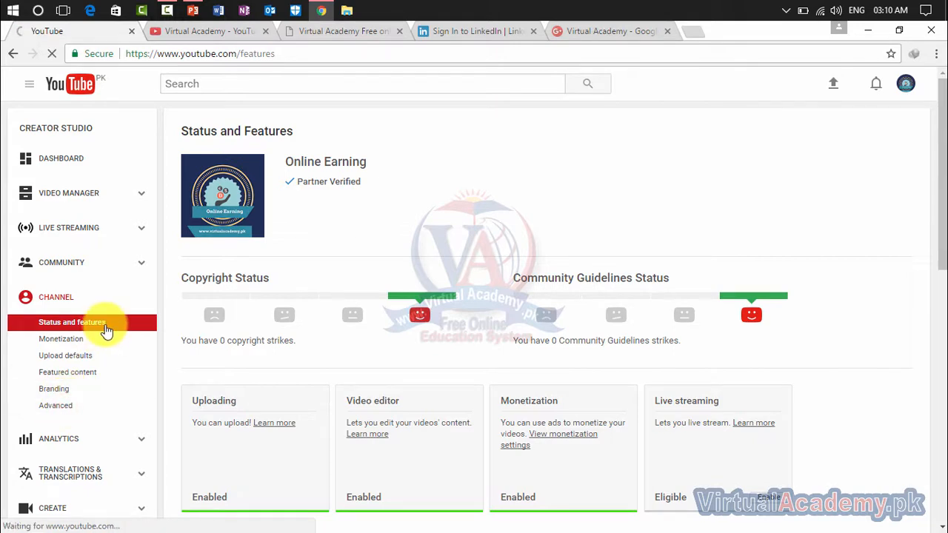
{"action": "scroll", "coordinate": [107, 329], "scroll_direction": "down", "scroll_amount": 6}
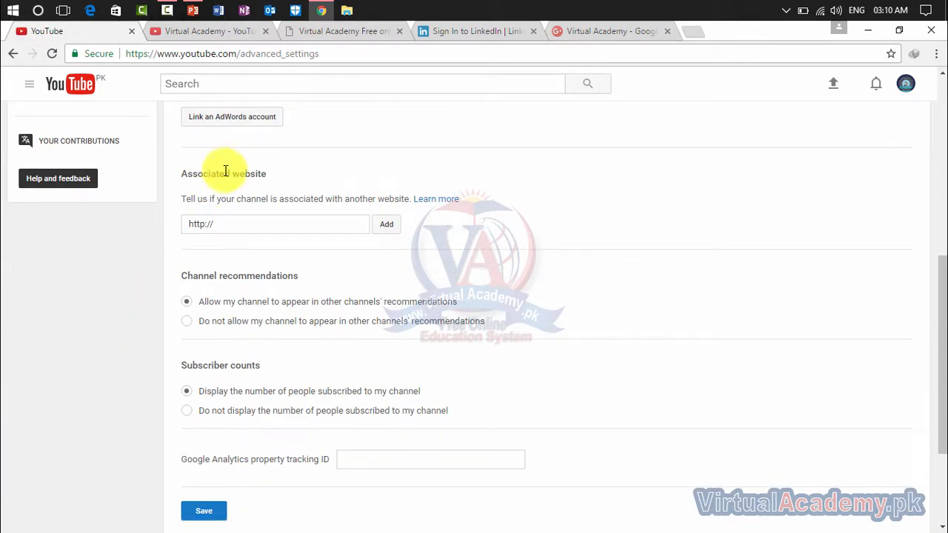
{"action": "scroll", "coordinate": [252, 178], "scroll_direction": "up", "scroll_amount": 1}
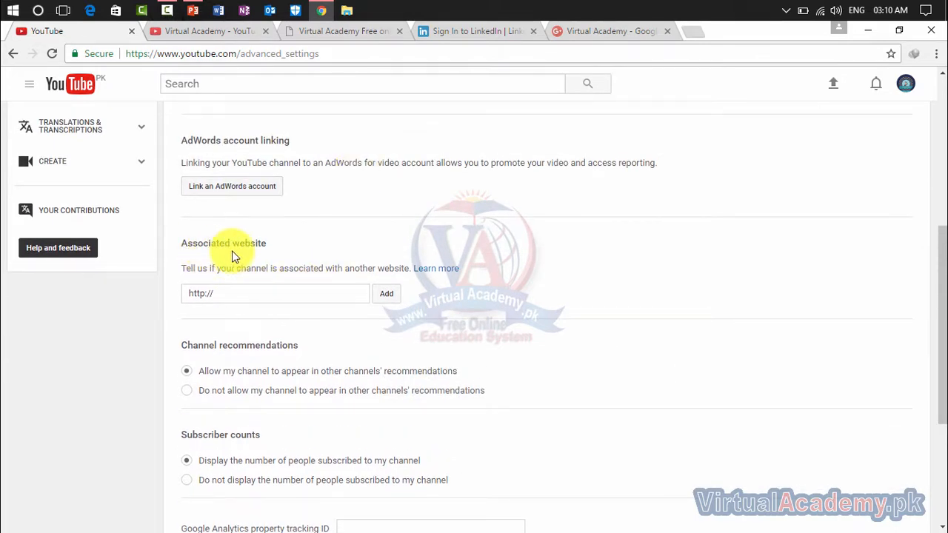
{"action": "left_click", "coordinate": [253, 294]}
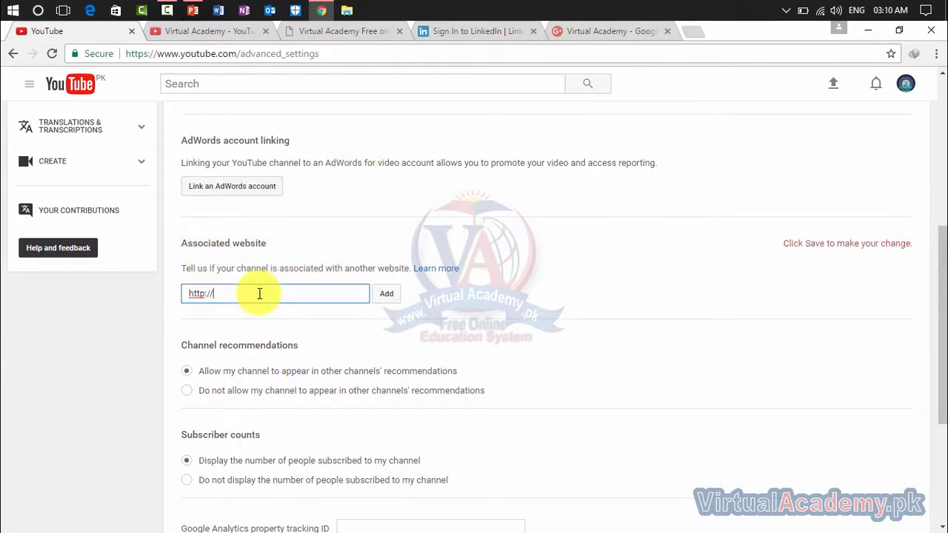
{"action": "left_click", "coordinate": [323, 298]}
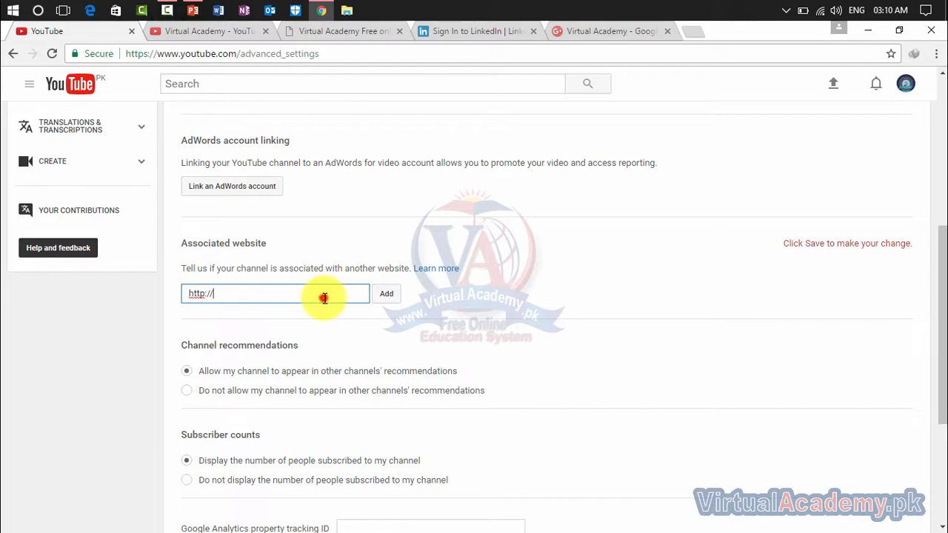
{"action": "scroll", "coordinate": [74, 218], "scroll_direction": "up", "scroll_amount": 5}
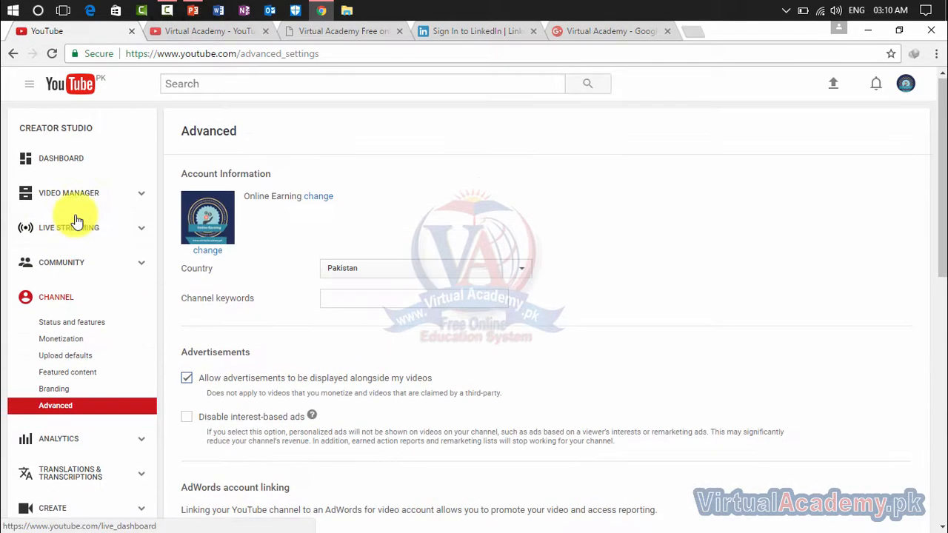
{"action": "scroll", "coordinate": [86, 314], "scroll_direction": "down", "scroll_amount": 2}
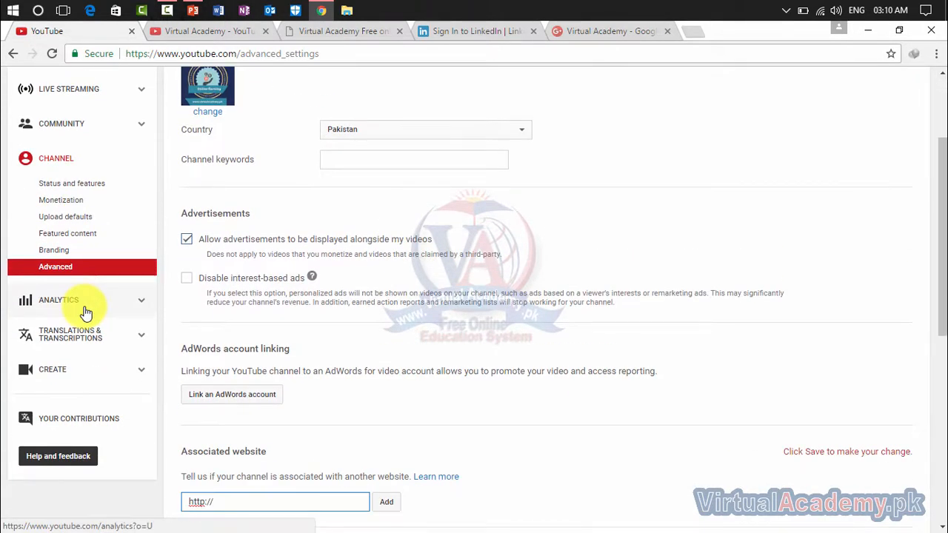
{"action": "scroll", "coordinate": [86, 314], "scroll_direction": "up", "scroll_amount": 2}
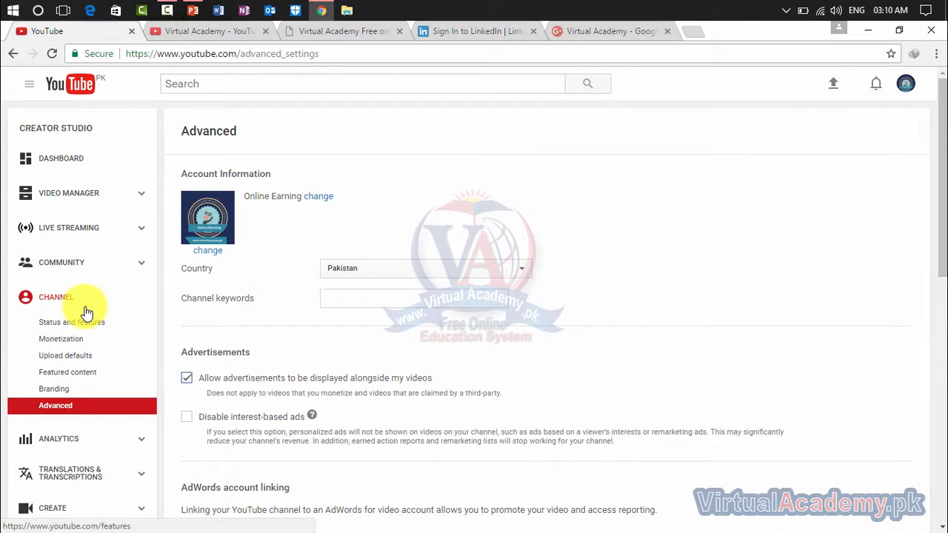
{"action": "left_click", "coordinate": [86, 264]}
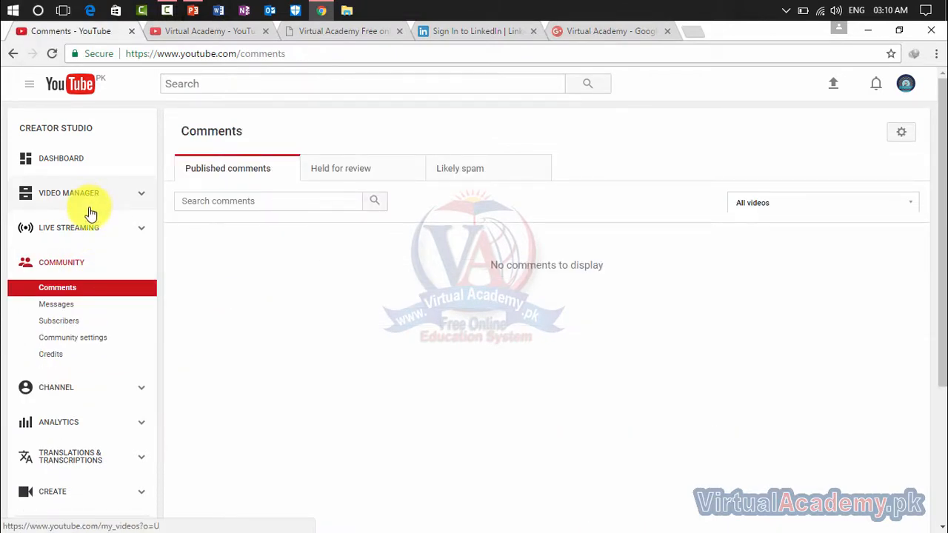
{"action": "left_click", "coordinate": [87, 226]}
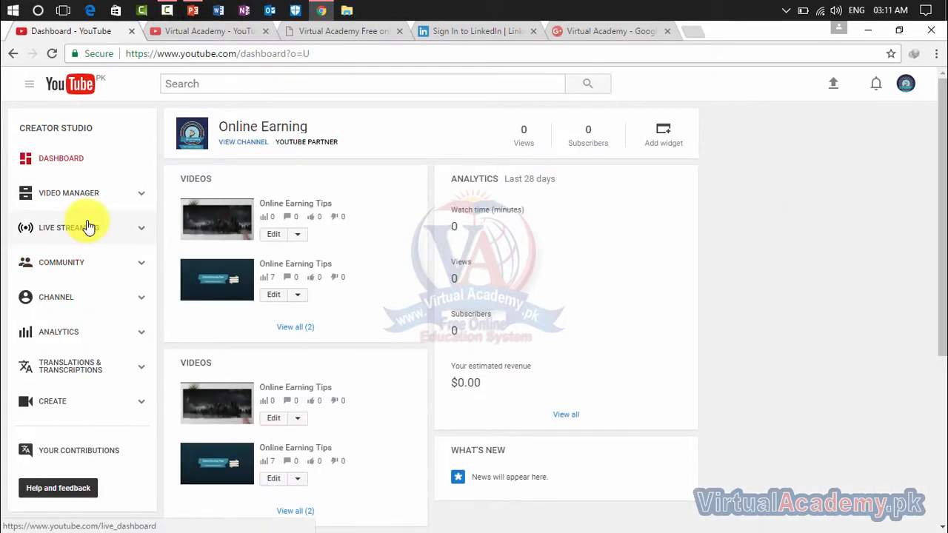
Connect the Twitter account in the YouTube account settings and authorize Google to use it
{"action": "left_click", "coordinate": [906, 81]}
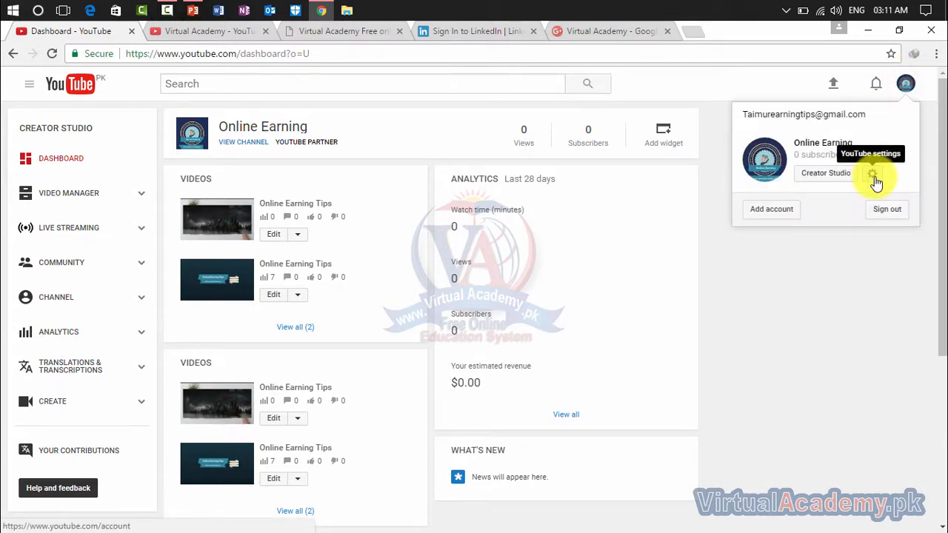
{"action": "left_click", "coordinate": [874, 178]}
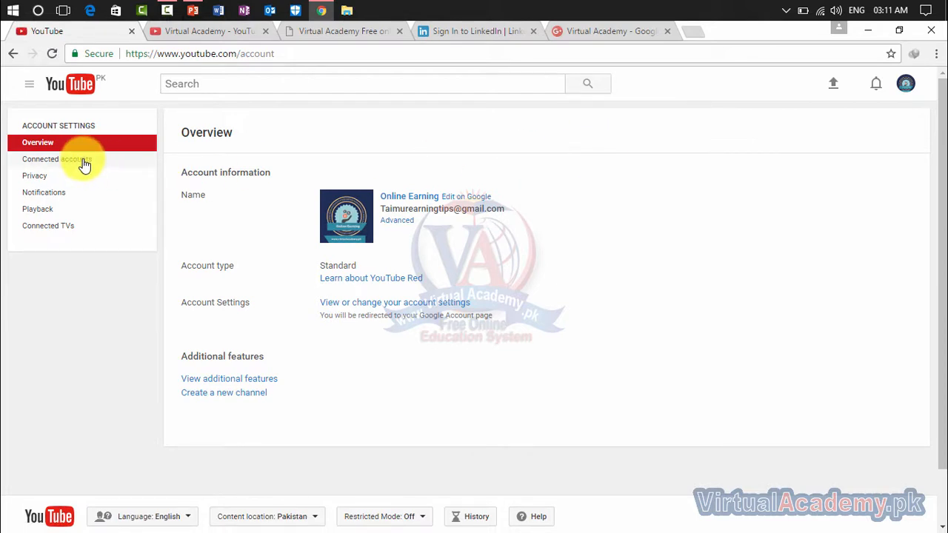
{"action": "left_click", "coordinate": [69, 162]}
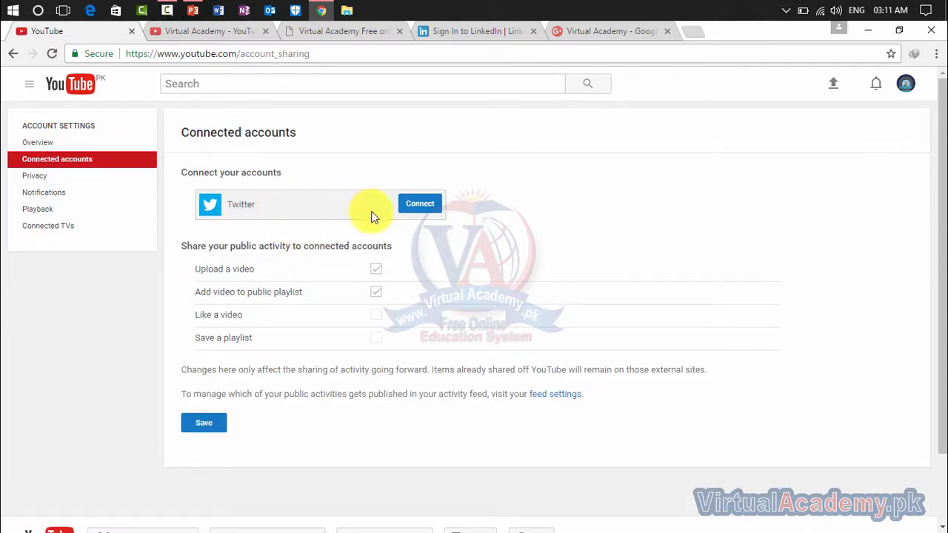
{"action": "left_click", "coordinate": [426, 211]}
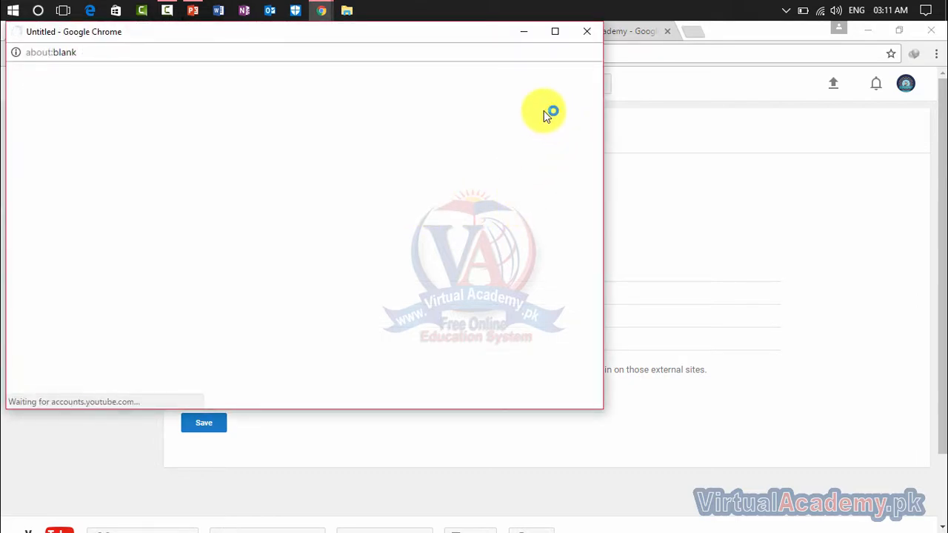
{"action": "left_click_drag", "start_coordinate": [438, 38], "coordinate": [593, 122]}
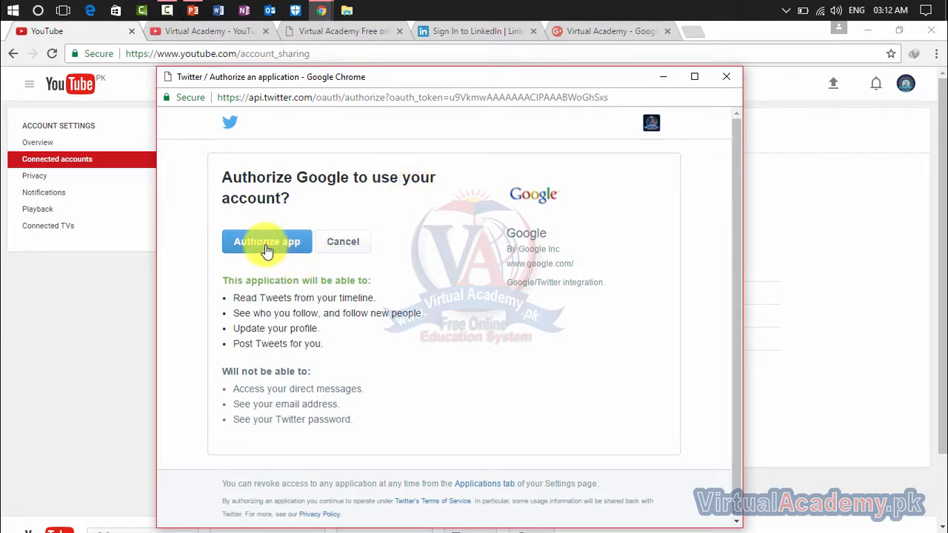
{"action": "left_click", "coordinate": [267, 245]}
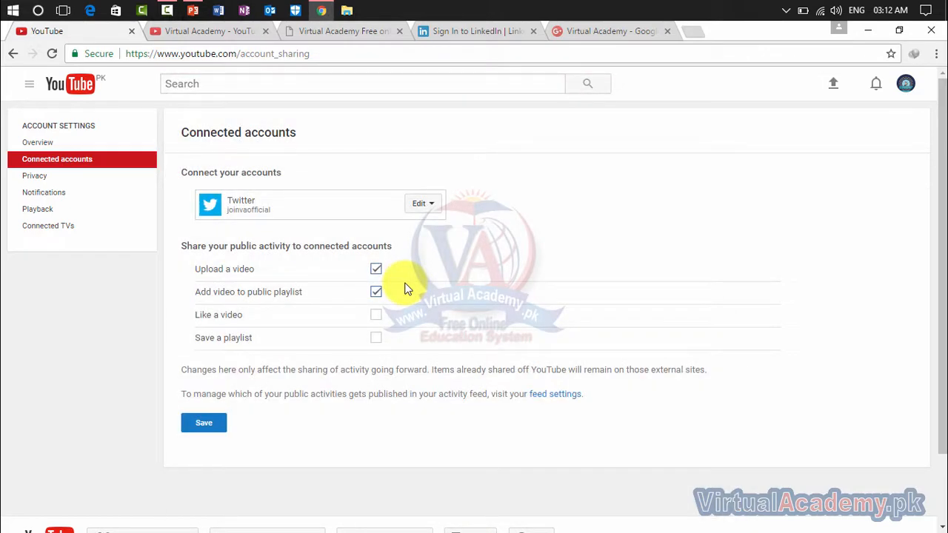
Save the connected accounts settings, sharing video uploads and public playlist additions to Twitter
{"action": "left_click_drag", "start_coordinate": [275, 209], "coordinate": [232, 201]}
{"action": "left_click", "coordinate": [280, 203]}
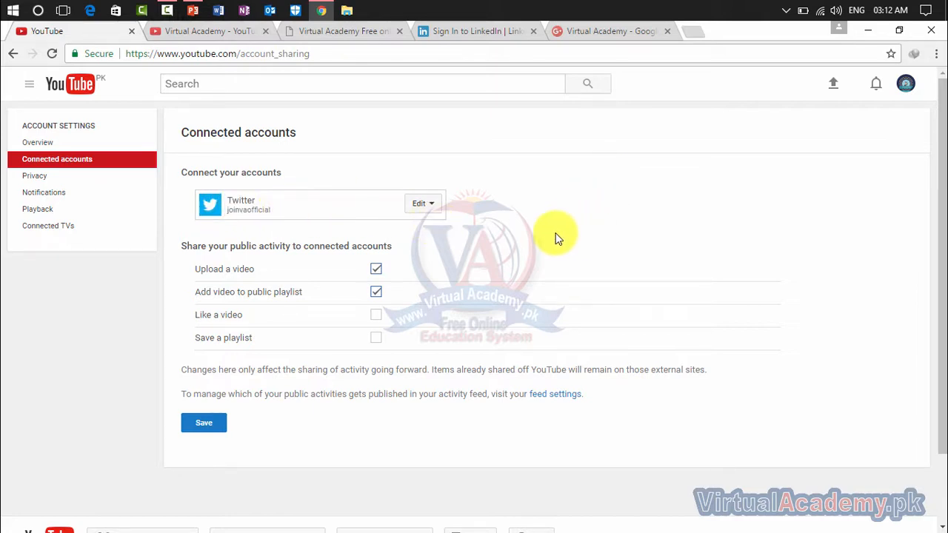
{"action": "left_click_drag", "start_coordinate": [286, 203], "coordinate": [237, 205]}
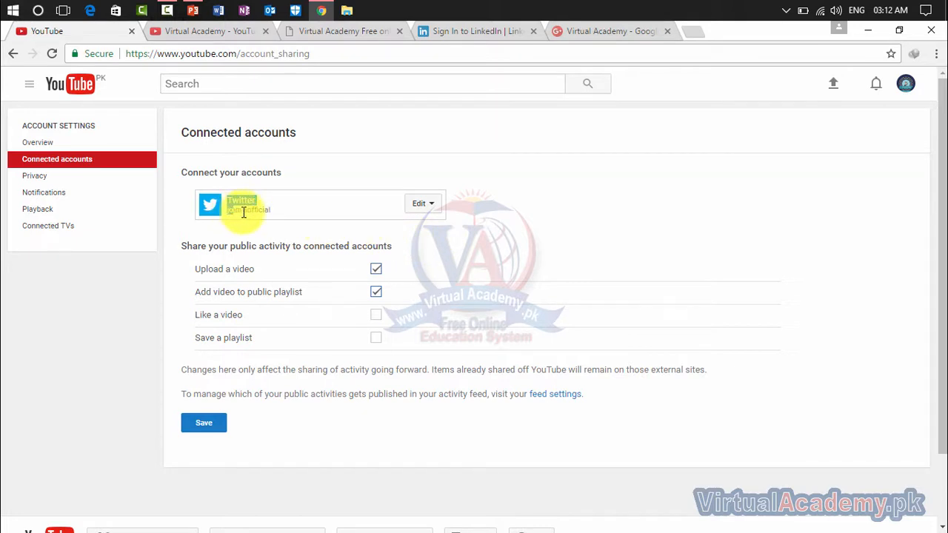
{"action": "left_click", "coordinate": [282, 215]}
{"action": "left_click", "coordinate": [211, 425]}
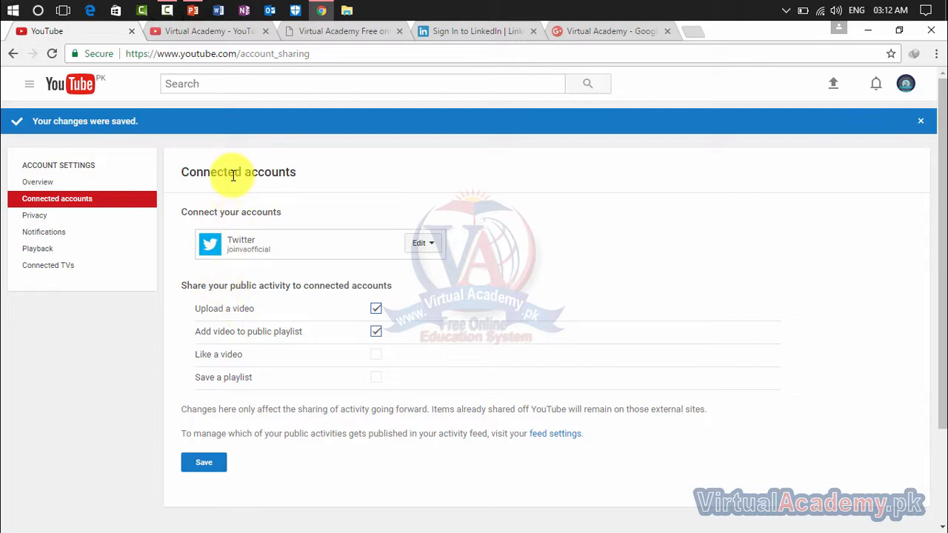
{"action": "left_click_drag", "start_coordinate": [301, 173], "coordinate": [135, 203]}
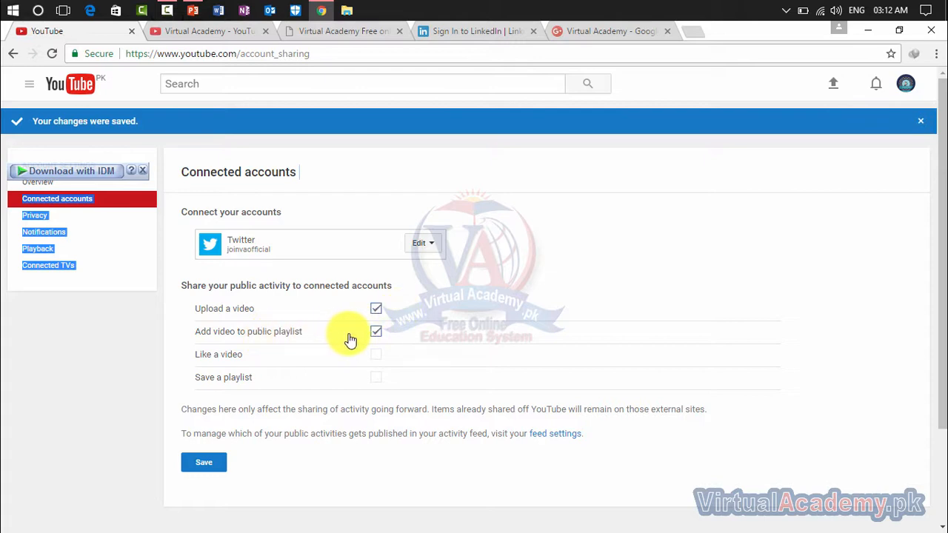
{"action": "left_click", "coordinate": [376, 333]}
{"action": "left_click", "coordinate": [376, 333]}
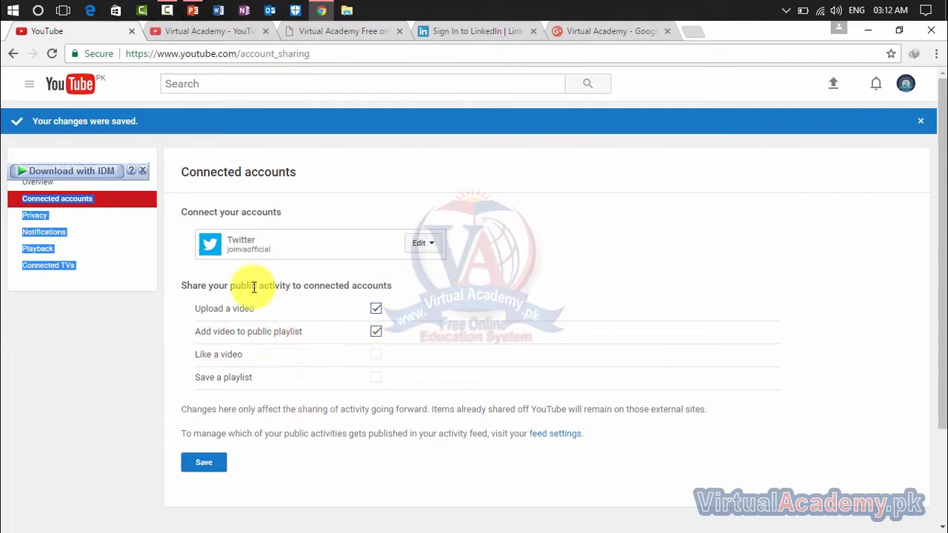
{"action": "left_click_drag", "start_coordinate": [416, 289], "coordinate": [164, 308]}
{"action": "left_click", "coordinate": [160, 308]}
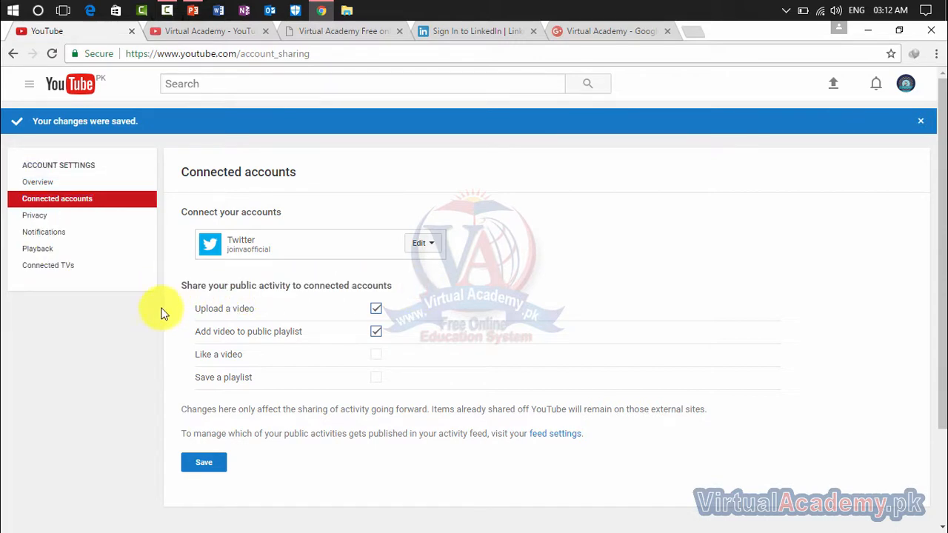